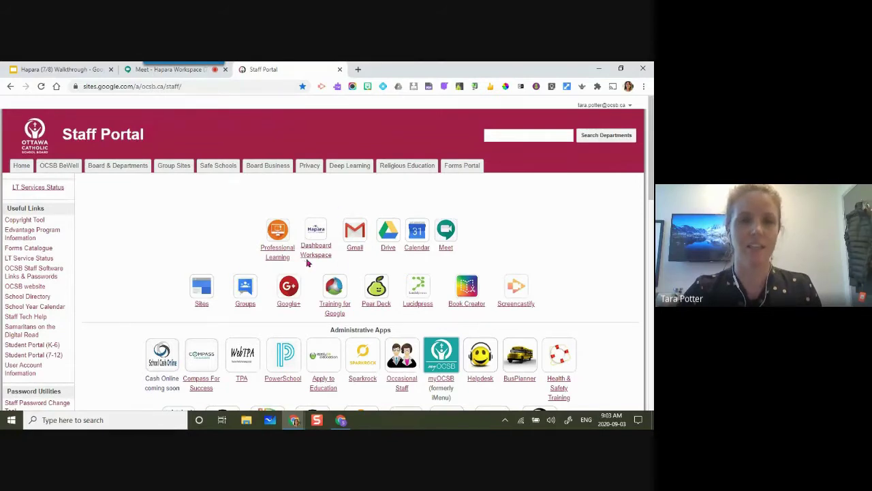
Open the Hapara Dashboard from the Staff Portal and go to its Workspace area
left_click(316, 235)
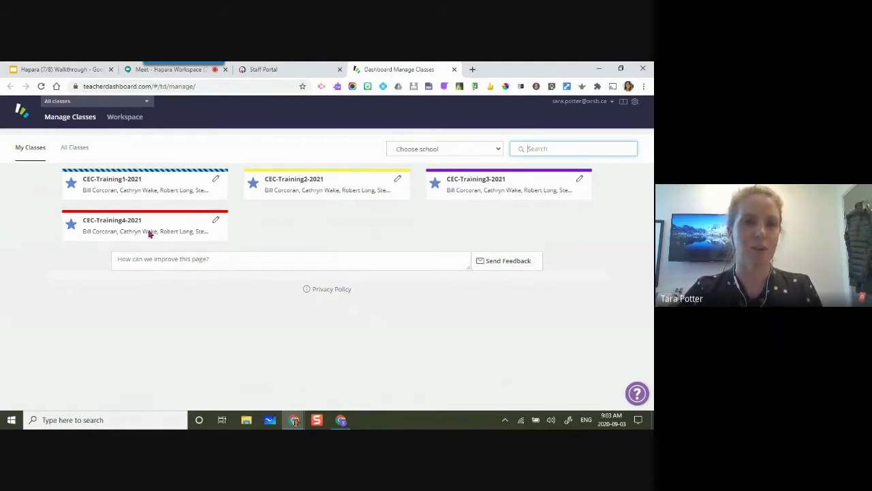
left_click(122, 123)
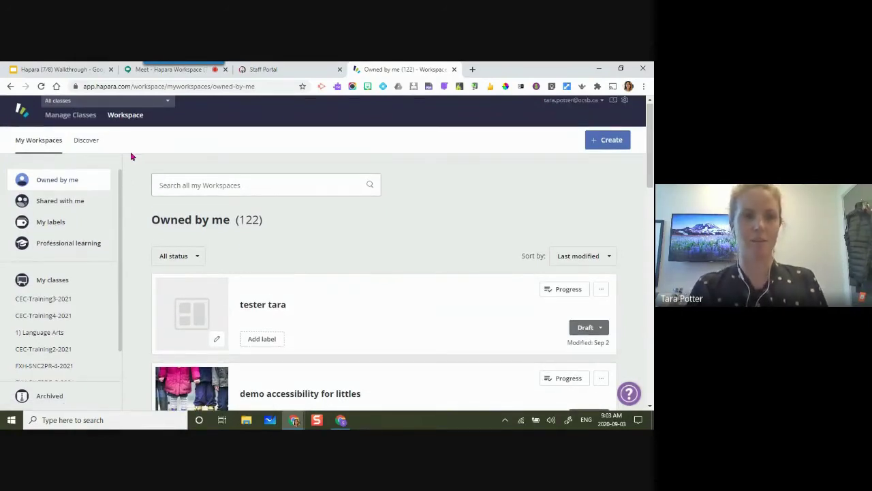
scroll(131, 157, "down", 1)
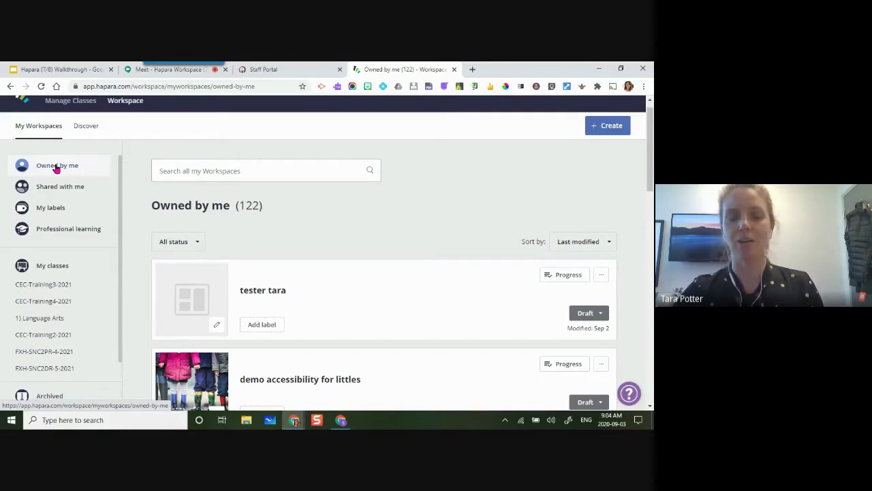
Look through the Workspaces listed under Shared with me, My labels and Professional learning, and return to those owned by me
left_click(61, 186)
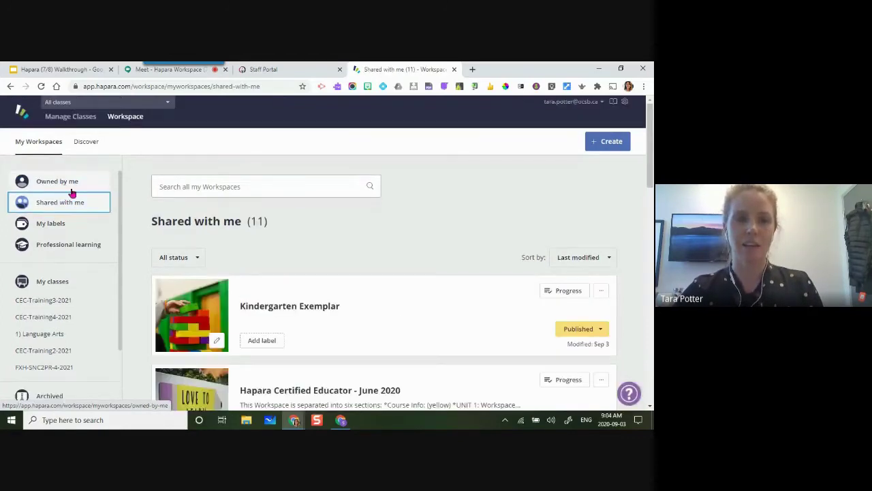
left_click(92, 228)
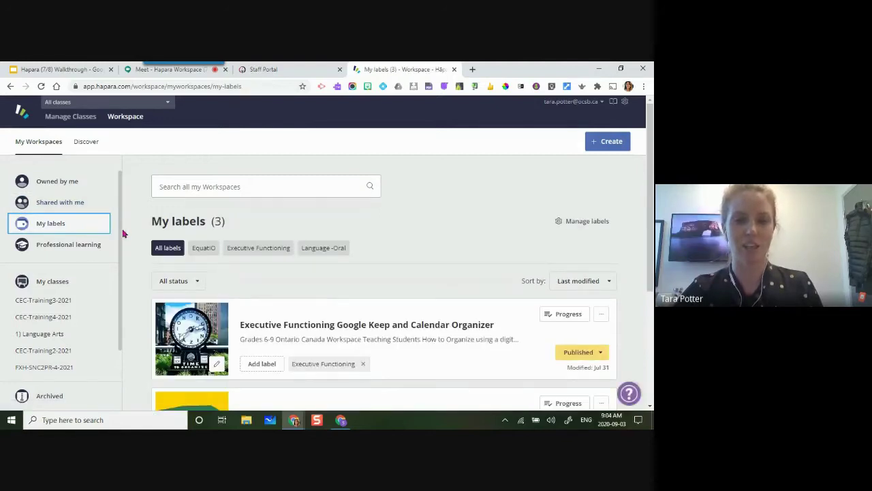
scroll(124, 234, "down", 1)
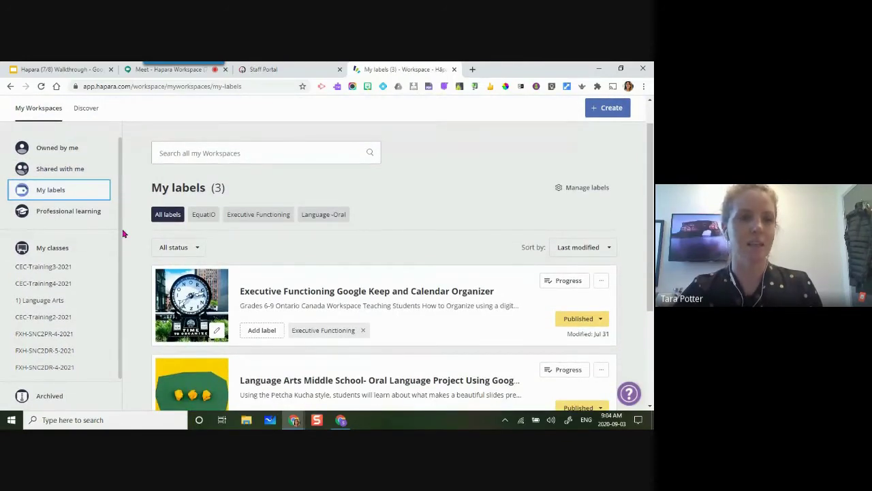
left_click(88, 210)
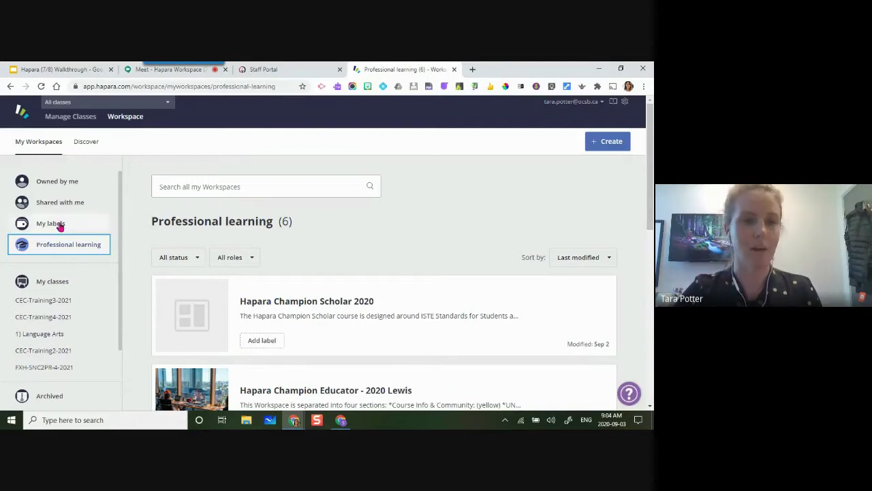
left_click(44, 183)
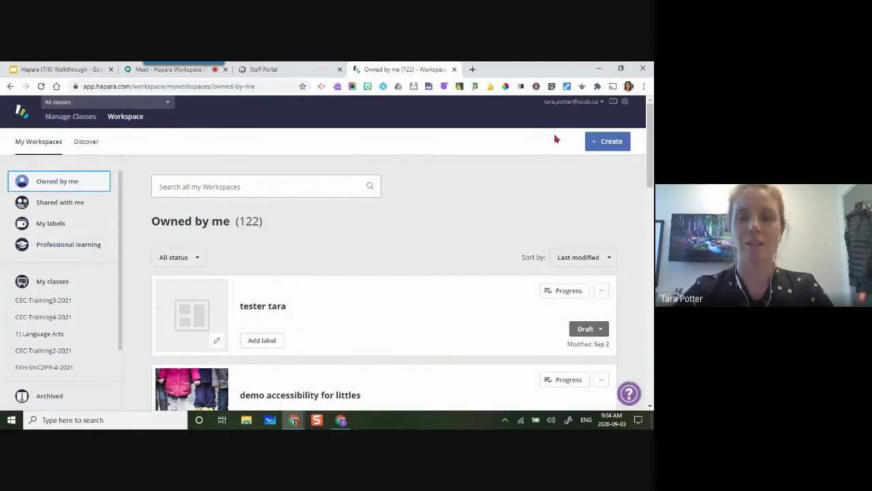
Start a new student Workspace titled "Demo Grade 7/8" and give the class CEC-Training1-2021 access
left_click(602, 144)
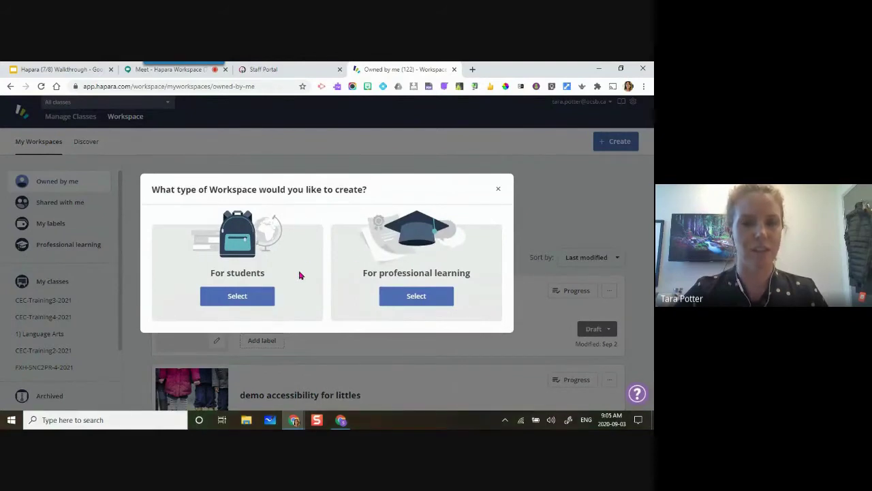
left_click(261, 300)
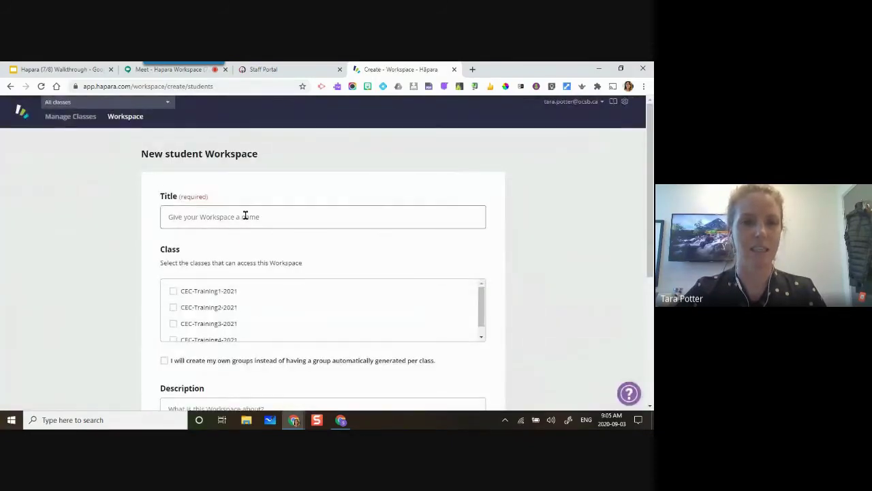
left_click(245, 215)
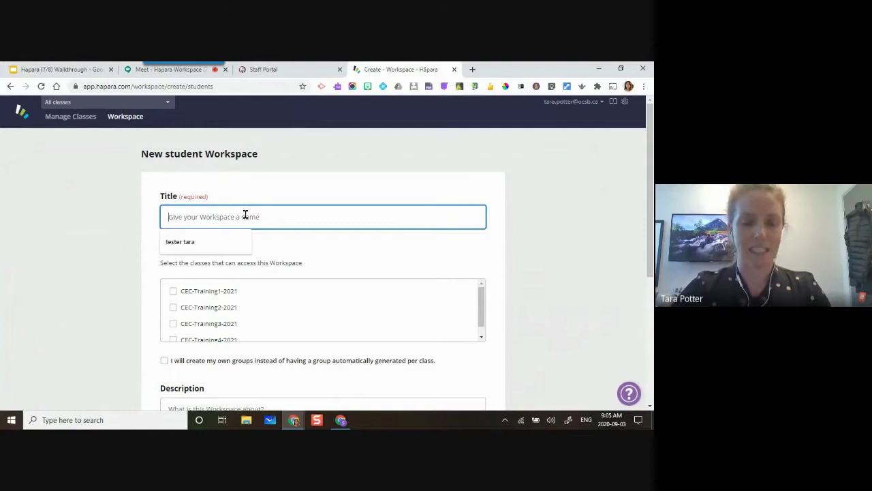
type("Dem")
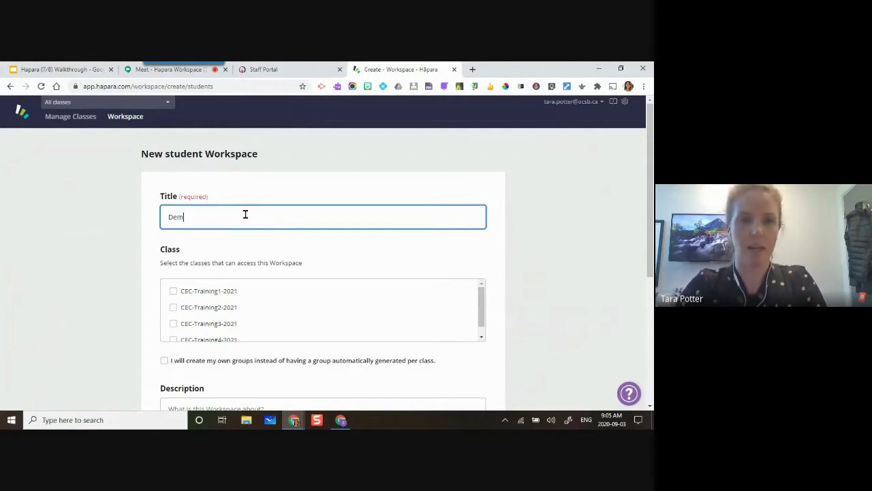
type("o Grade 7/8")
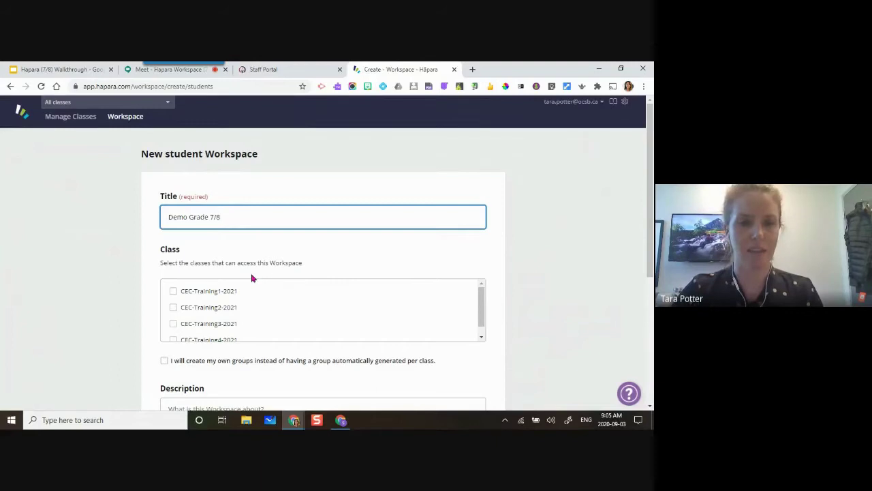
scroll(251, 279, "down", 1)
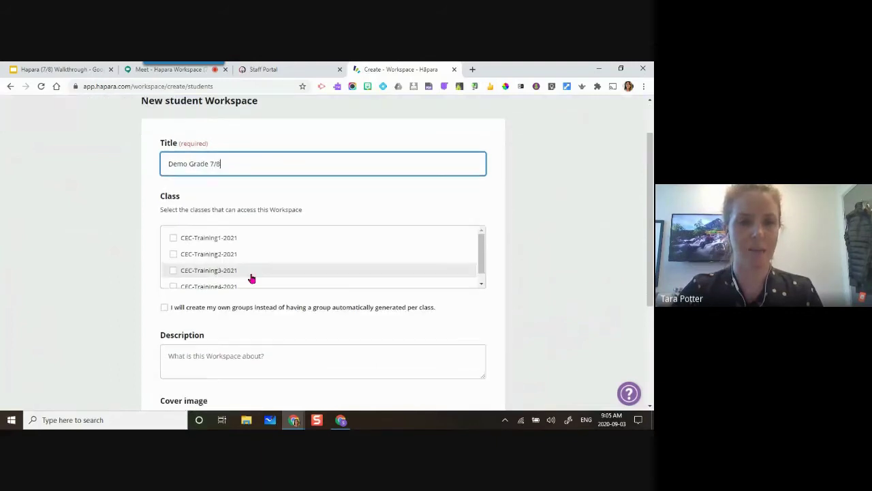
left_click(172, 238)
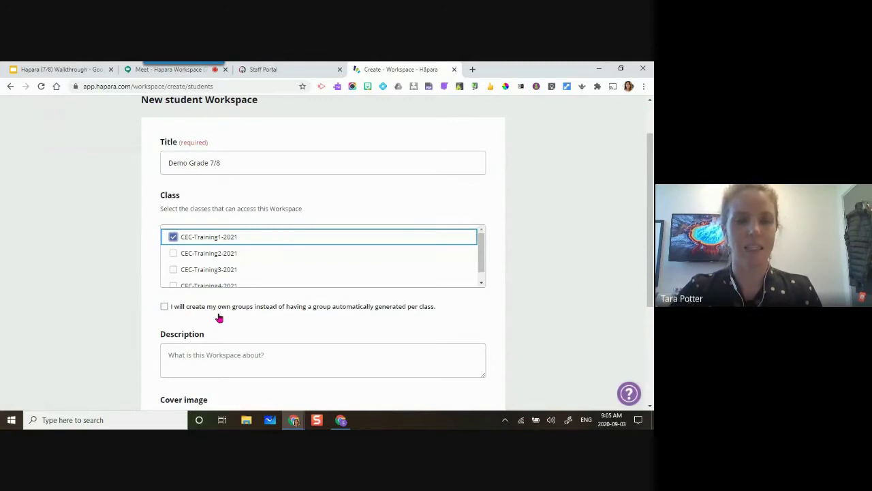
Set the crayons-and-pencils picture from English and Language Arts as the cover image and save the Workspace as a draft
scroll(220, 318, "down", 1)
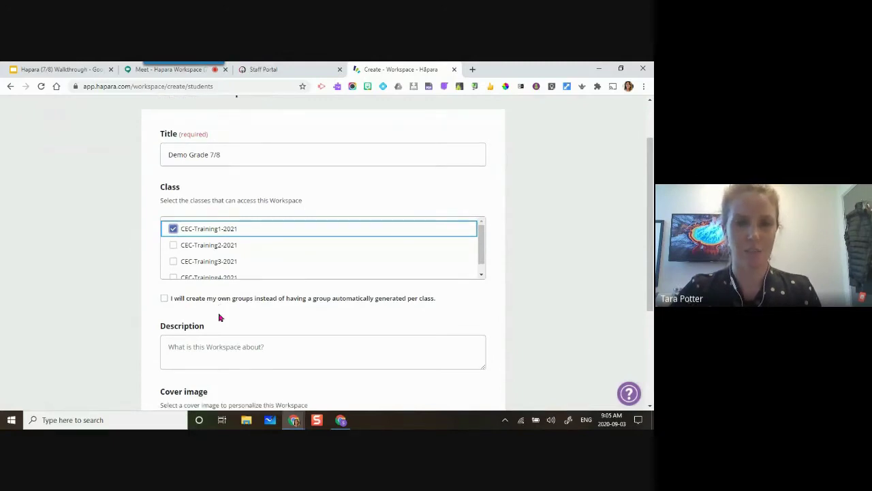
scroll(219, 317, "down", 2)
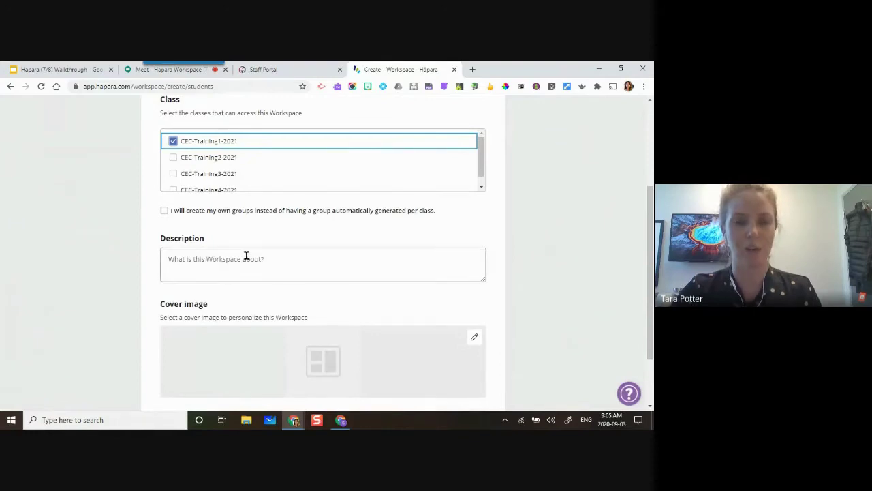
scroll(246, 256, "down", 1)
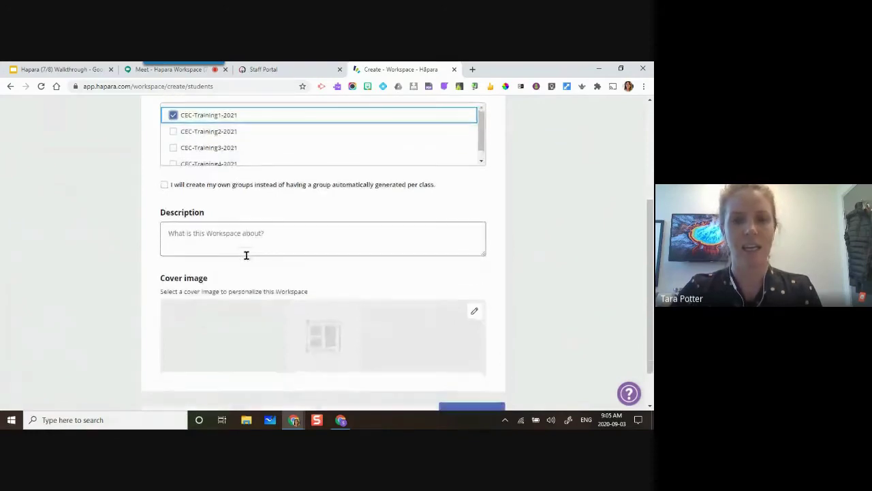
left_click(475, 311)
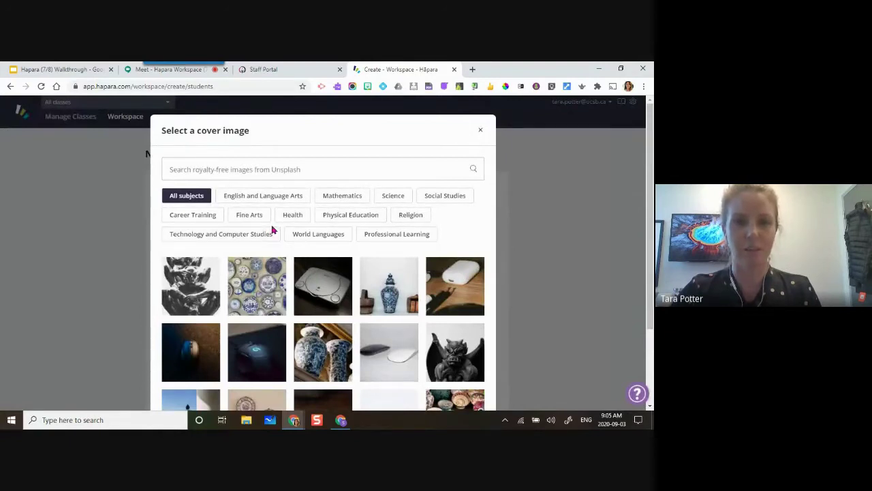
left_click(266, 197)
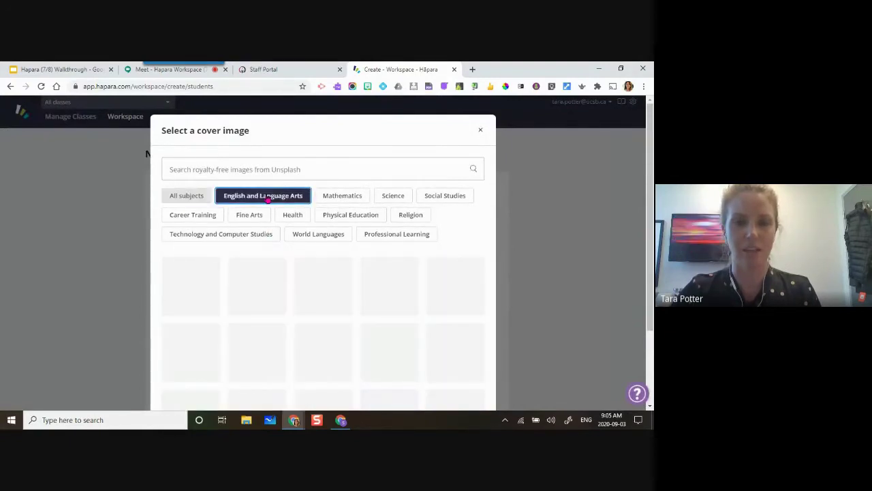
left_click(261, 276)
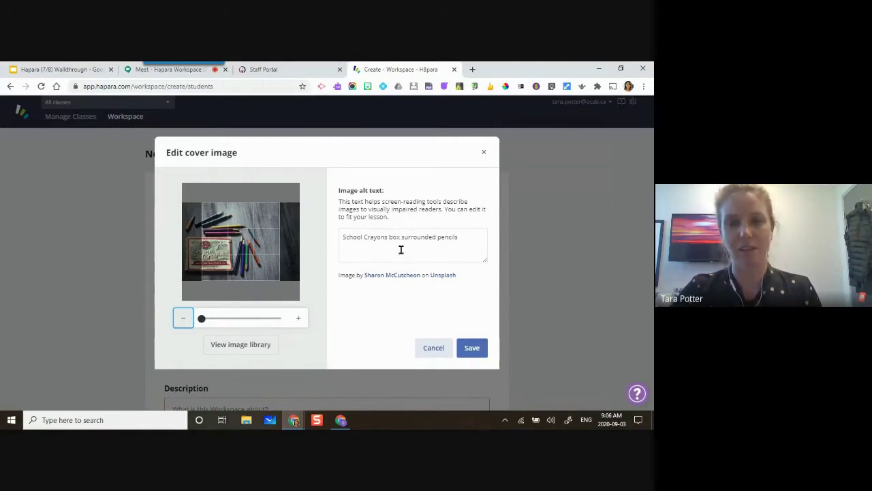
left_click(465, 347)
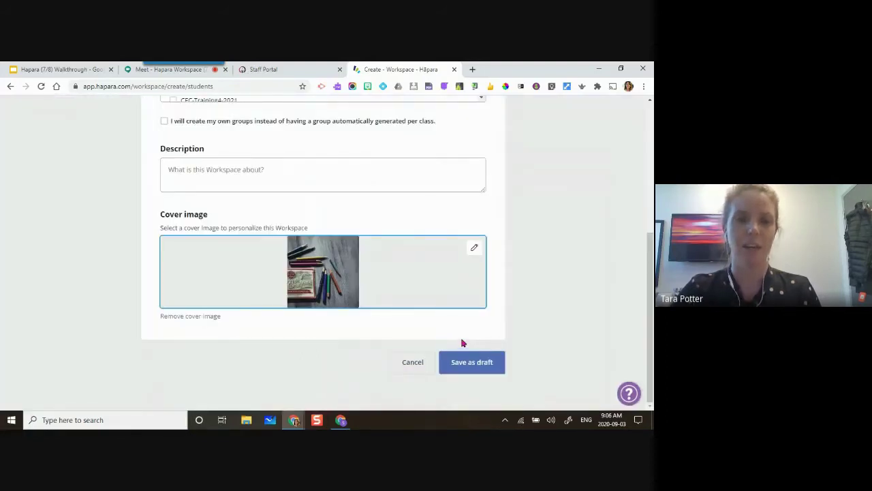
left_click(474, 365)
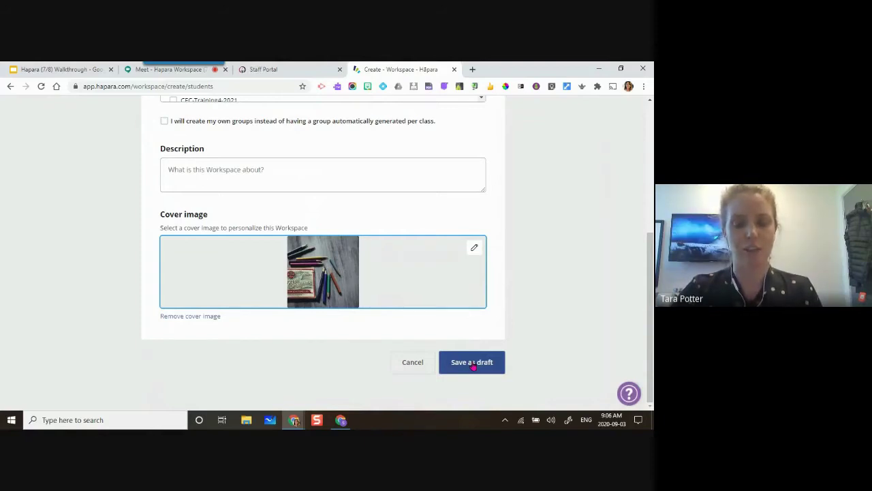
left_click(473, 363)
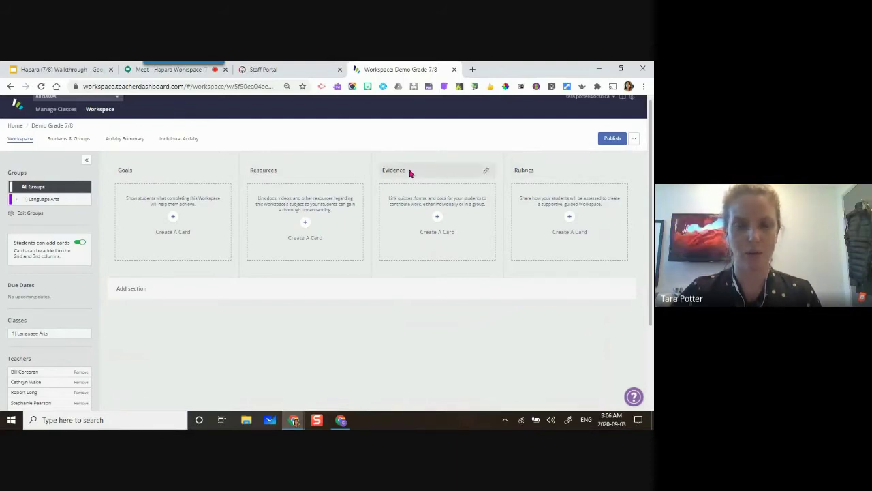
Rename the Evidence column to "Student Work"
left_click(483, 174)
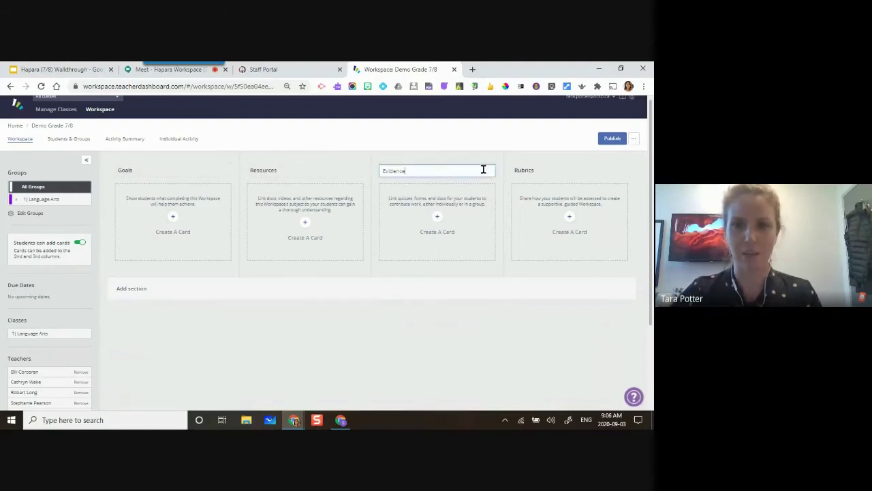
key("BackSpace")
key("BackSpace")
key("BackSpace")
key("BackSpace")
key("BackSpace")
key("BackSpace")
key("BackSpace")
key("BackSpace")
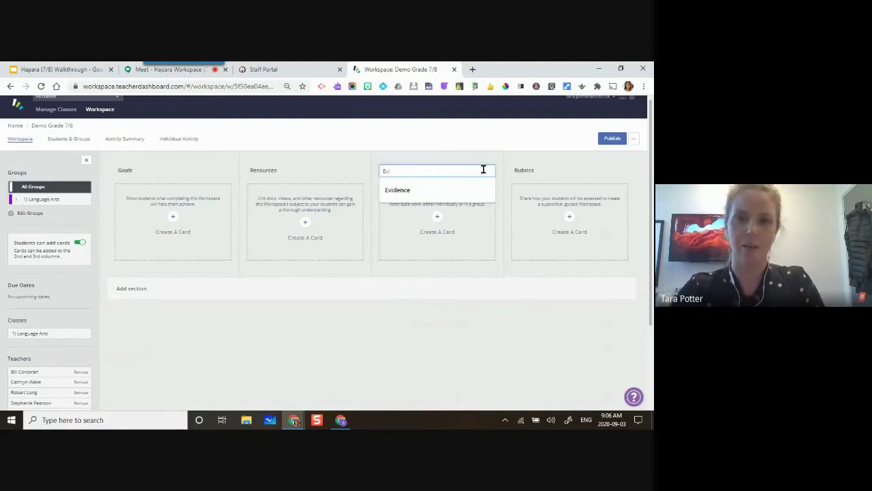
type("S")
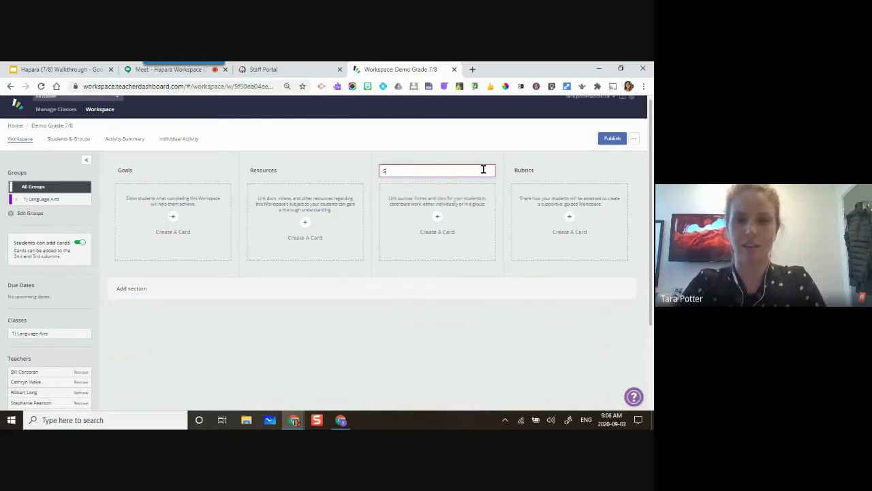
type("tudent Wor")
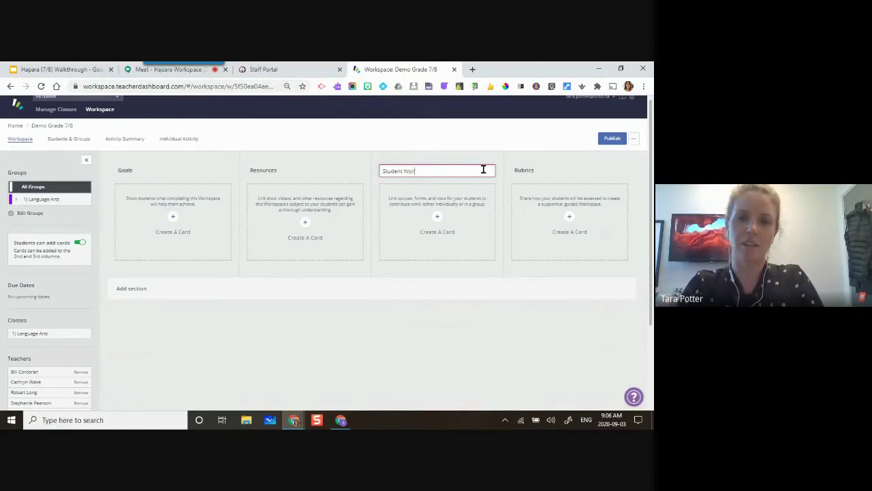
type("k")
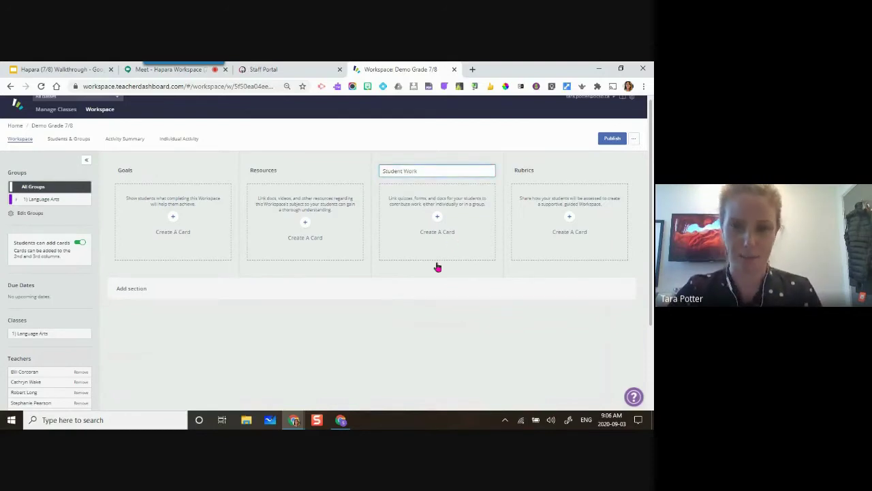
left_click(372, 263)
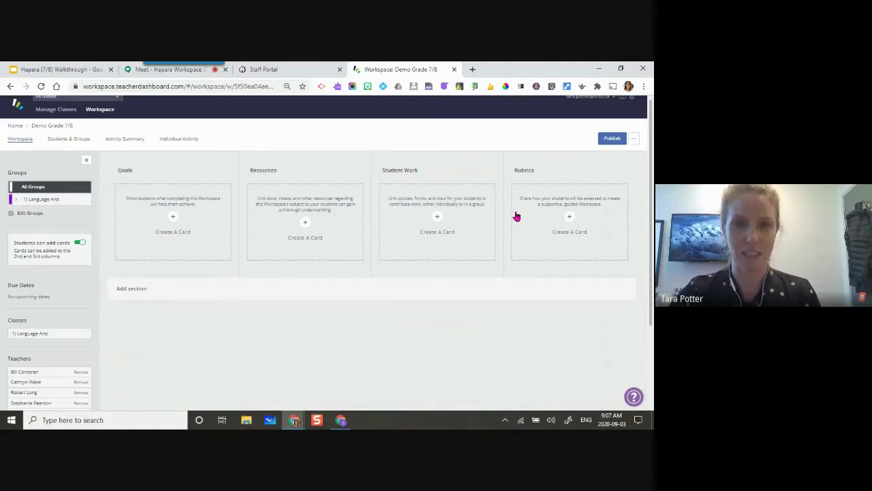
Create a card in the Student Work column titled "Refugee Journal" with the description "Click start and follow instructions"
left_click(437, 227)
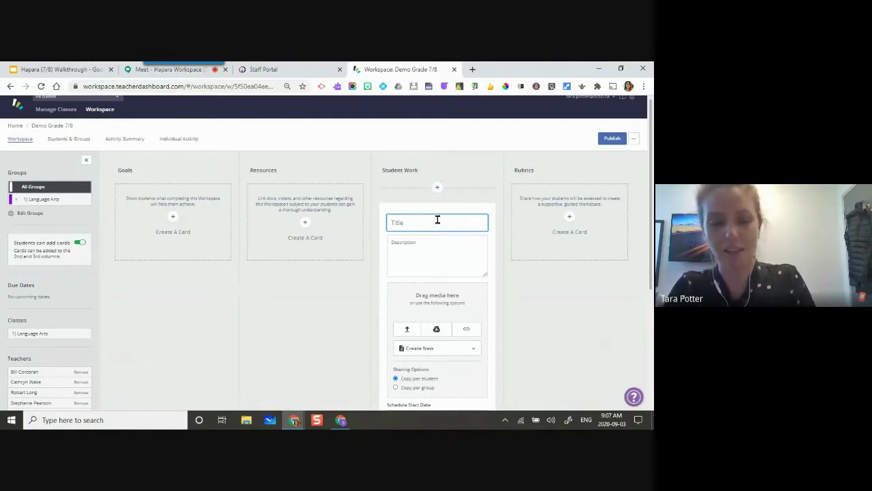
type("Refugee Journal")
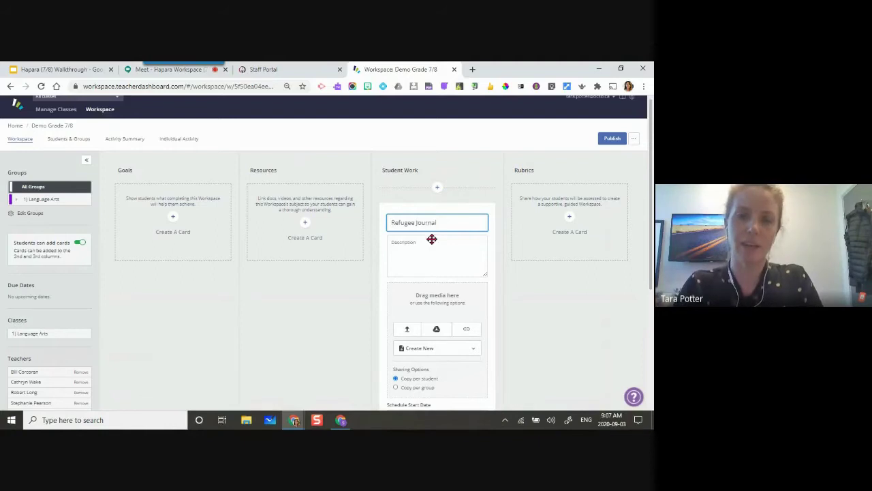
left_click(431, 244)
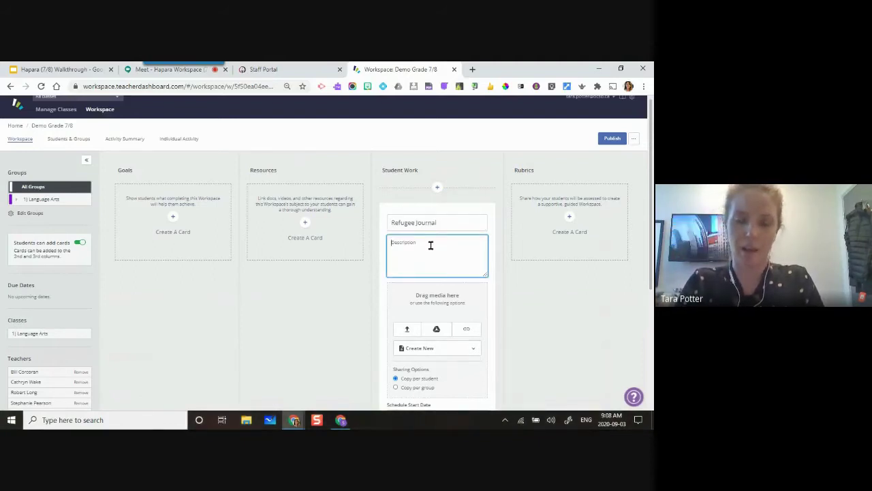
type("Click")
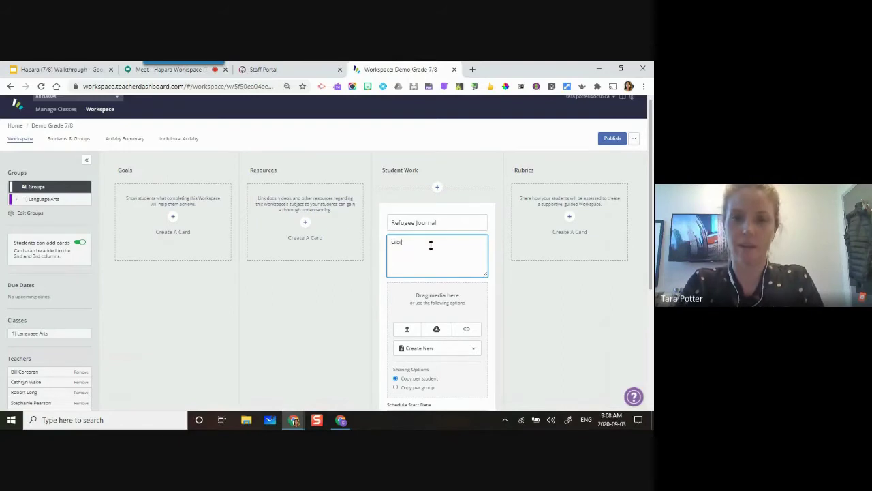
type(" start and f")
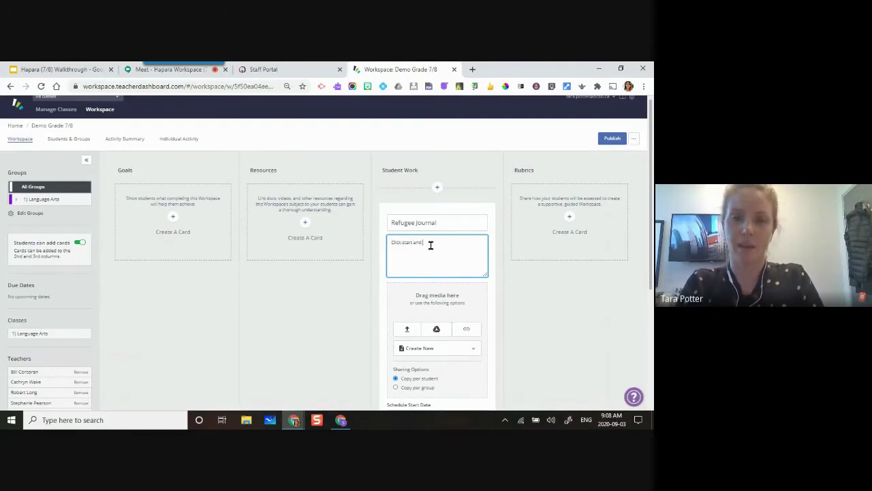
type("ollow ins")
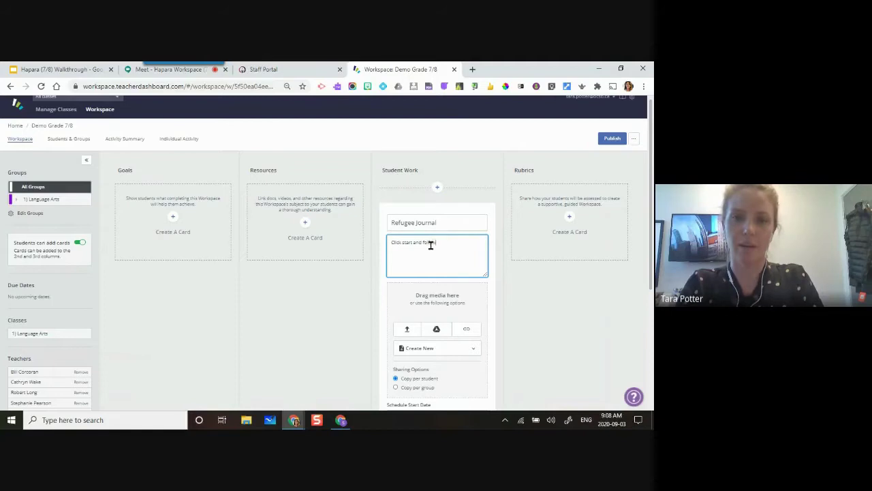
type("tructions")
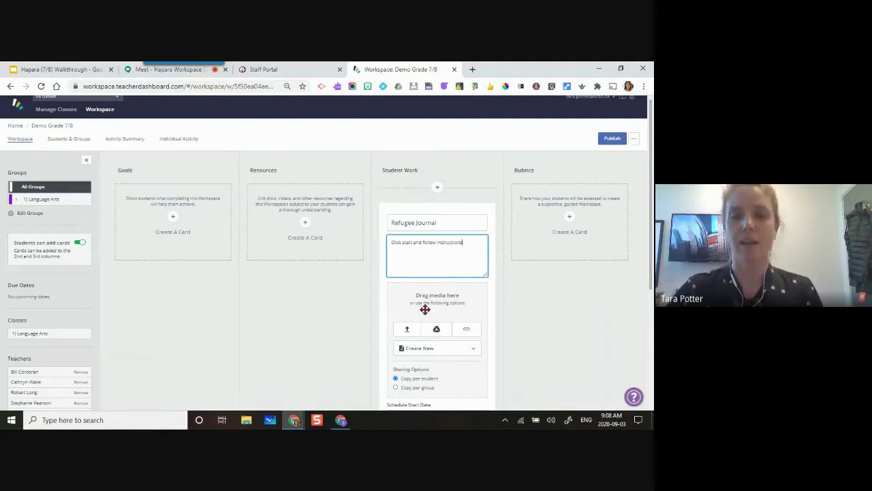
Search Google Drive for "demo" and attach the document **Demo -Refugee Journal to the card
scroll(425, 309, "down", 1)
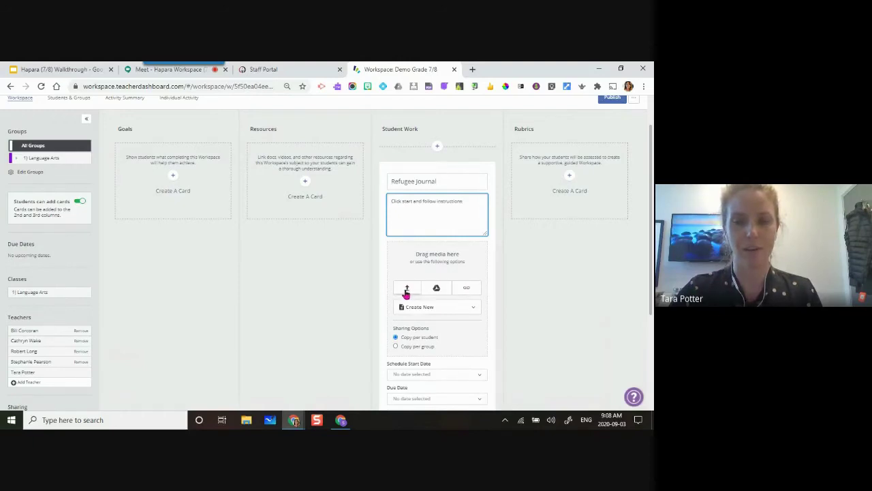
left_click(429, 308)
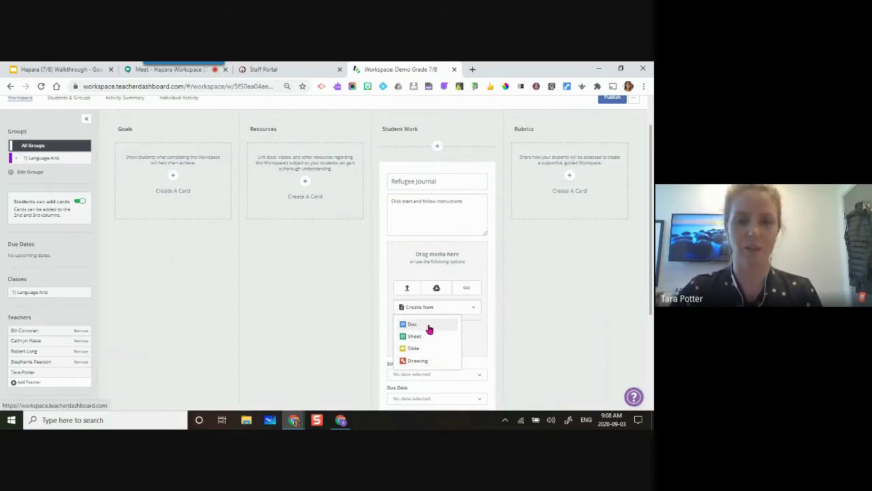
left_click(435, 287)
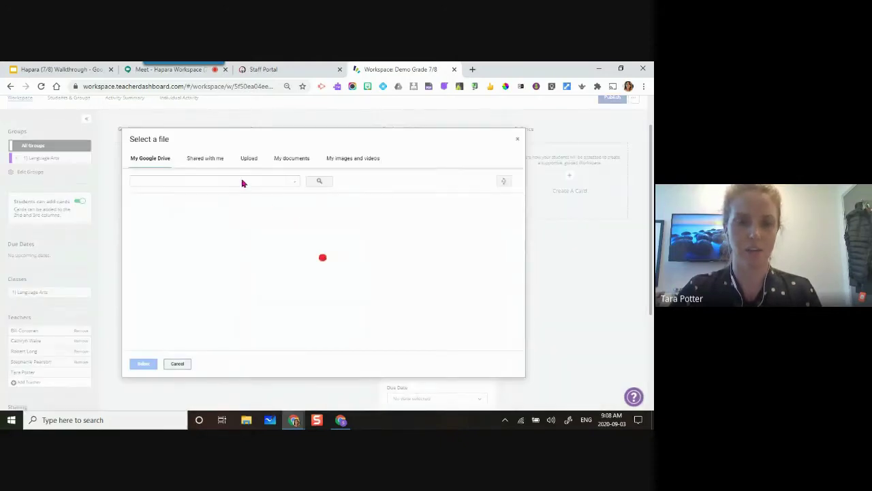
left_click(241, 178)
type("de")
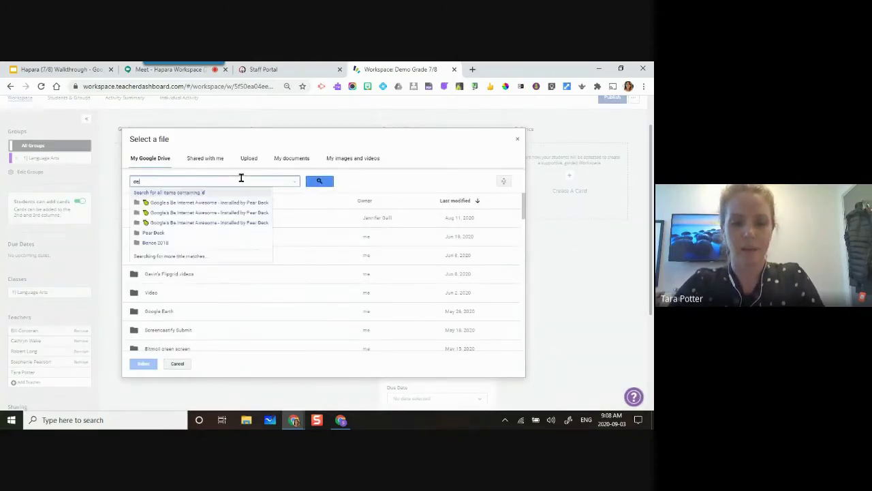
type("mo")
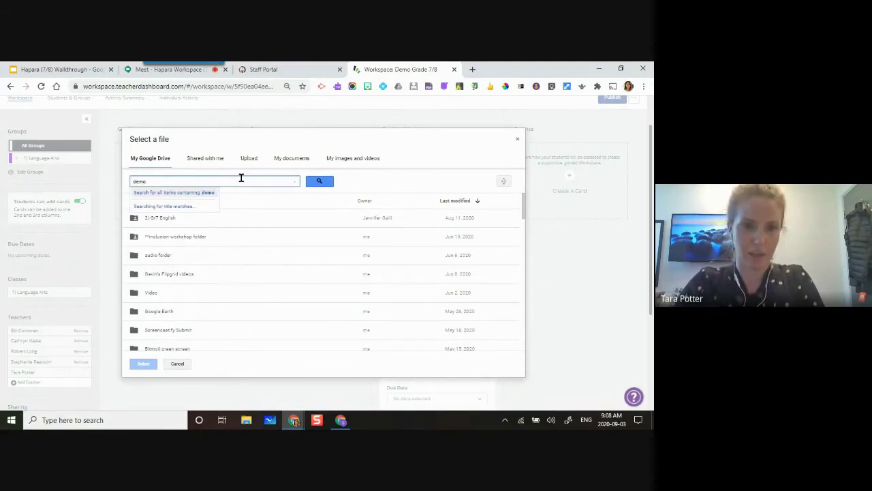
key("Return")
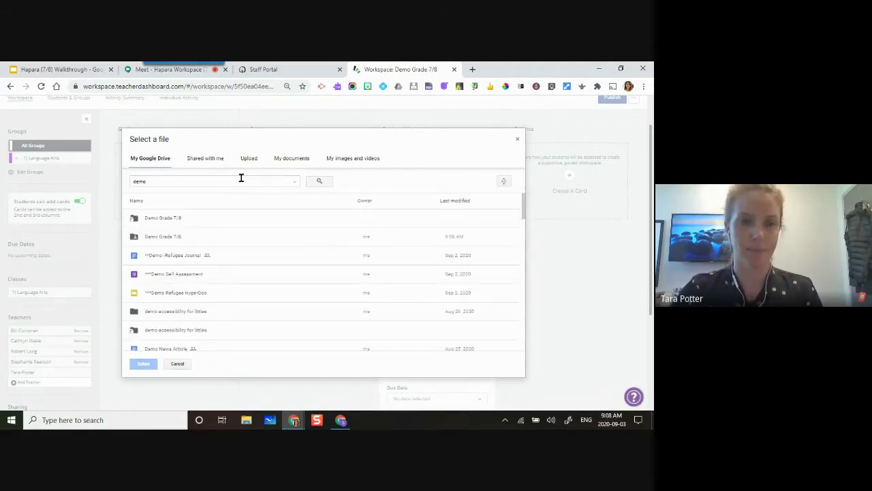
left_click(179, 259)
double_click(179, 259)
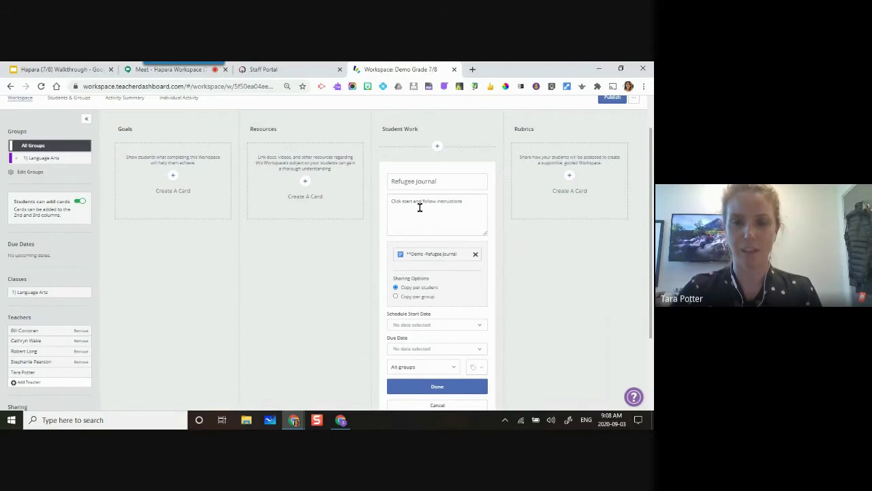
Save the Refugee Journal card with one copy per student, assigned to all groups and without start or due dates
scroll(420, 207, "down", 1)
mouse_move(421, 218)
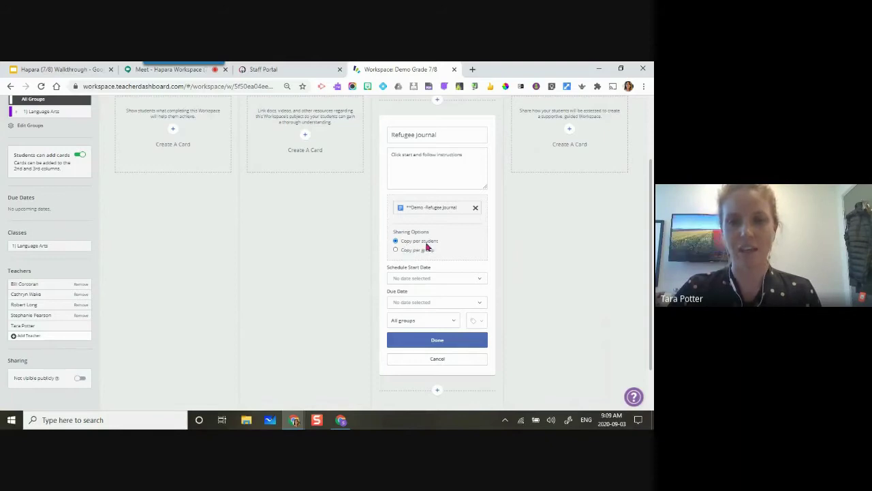
mouse_move(425, 216)
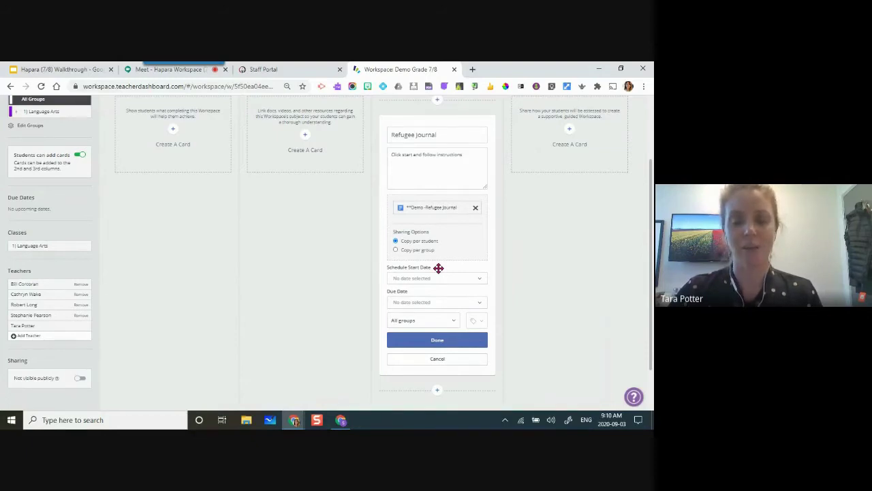
left_click(439, 340)
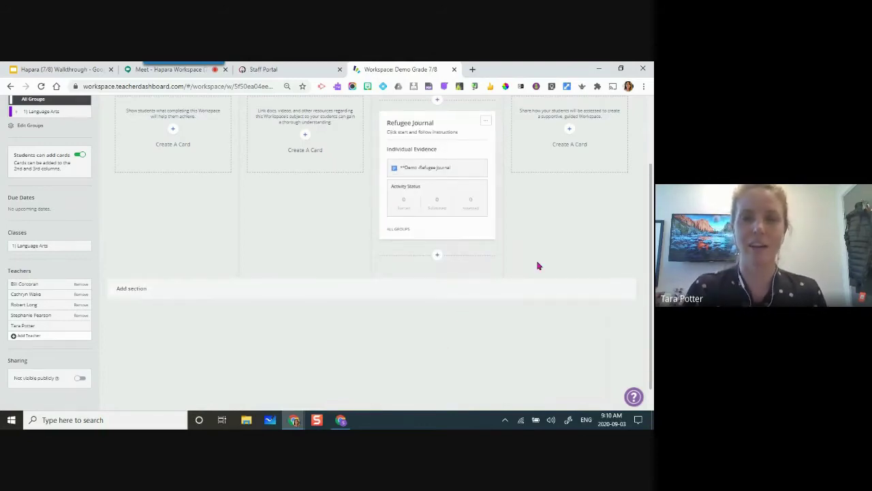
Preview the attached journal document and colour the Refugee Journal card light purple
scroll(537, 266, "up", 1)
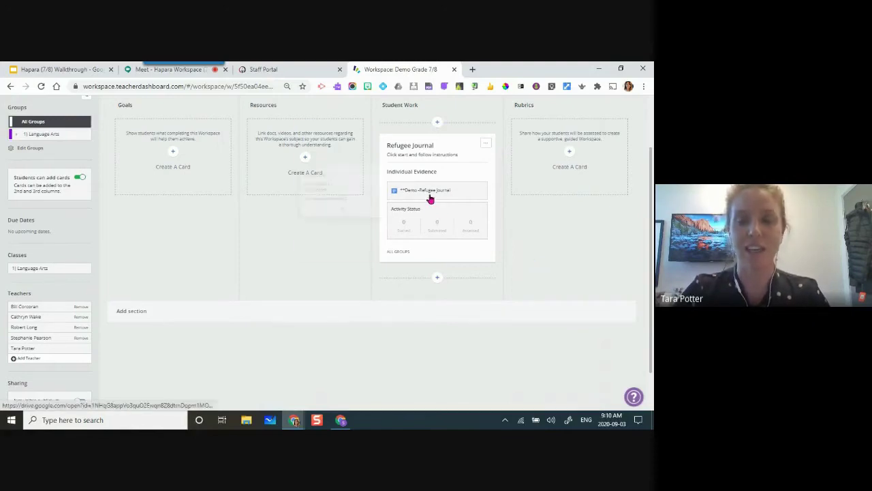
mouse_move(430, 199)
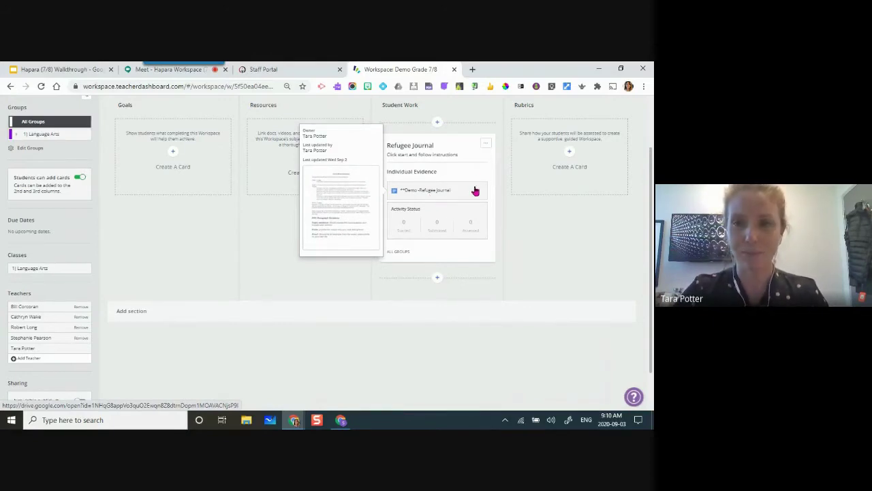
left_click(481, 148)
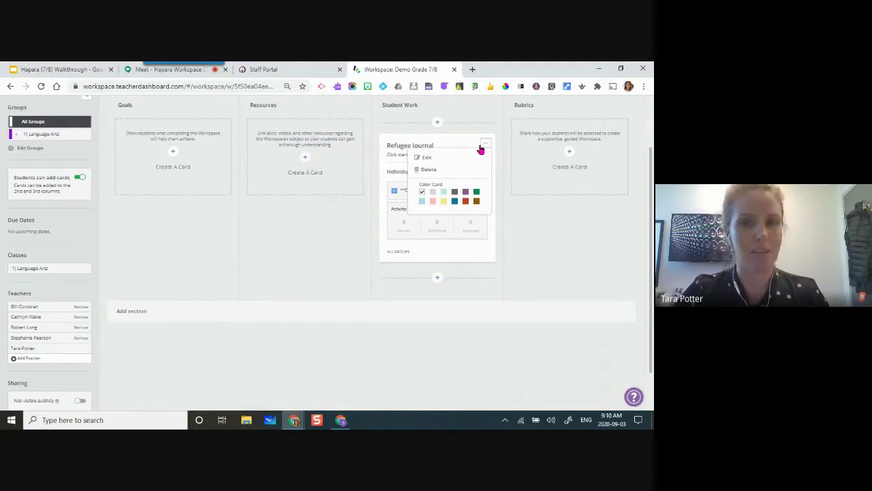
left_click(432, 193)
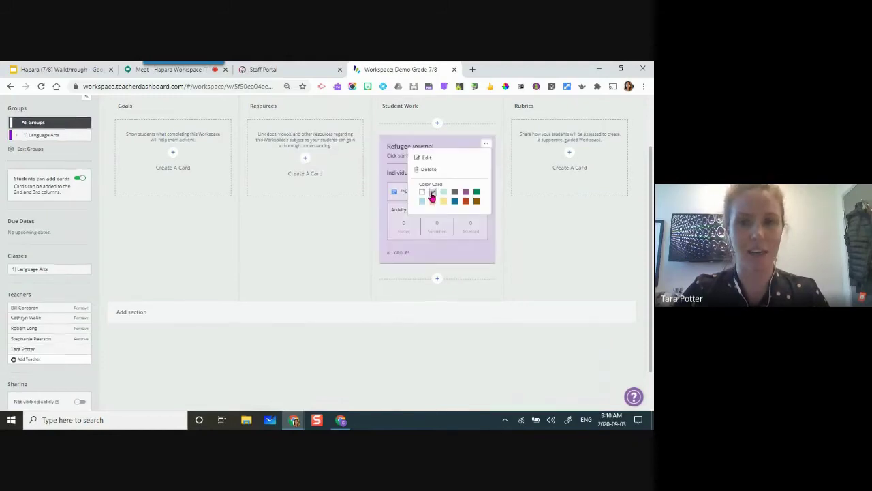
left_click(536, 213)
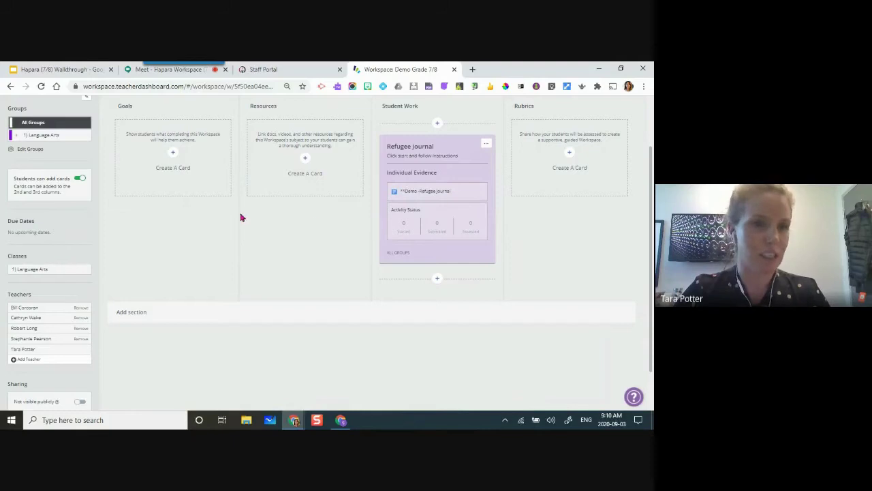
Turn off the option that lets students add cards to the Workspace
left_click(79, 179)
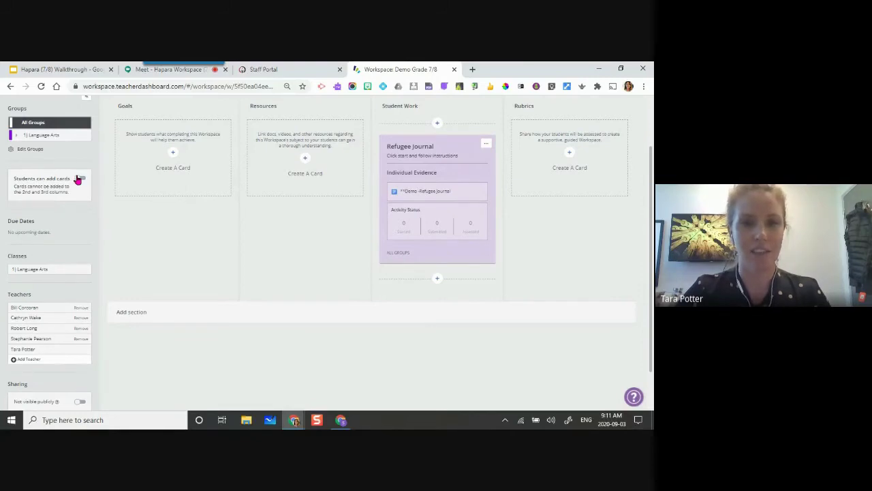
scroll(79, 179, "up", 1)
scroll(78, 182, "up", 1)
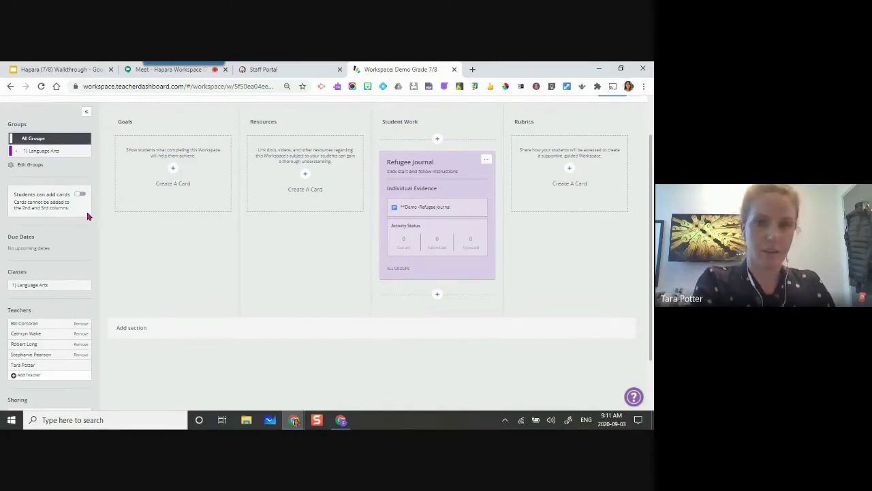
Filter the Workspace by the 1) Language Arts group, preview it as one of the group's students, and return to the teacher view
left_click(33, 152)
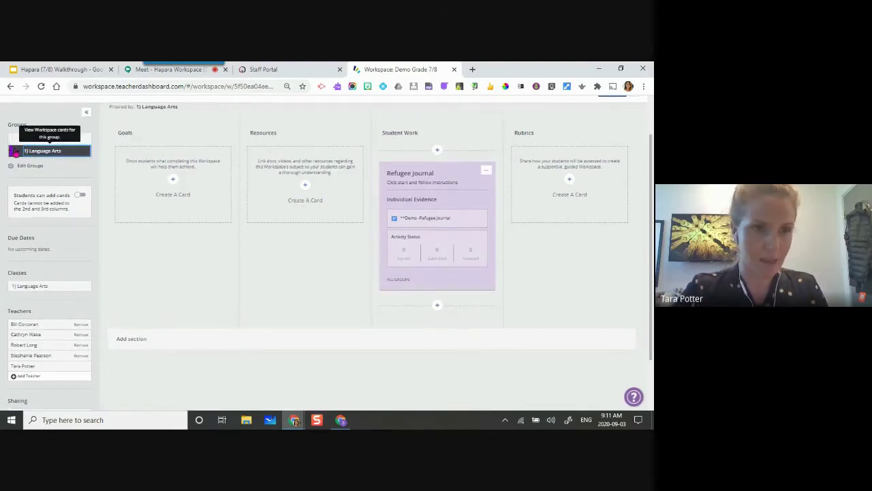
left_click(18, 156)
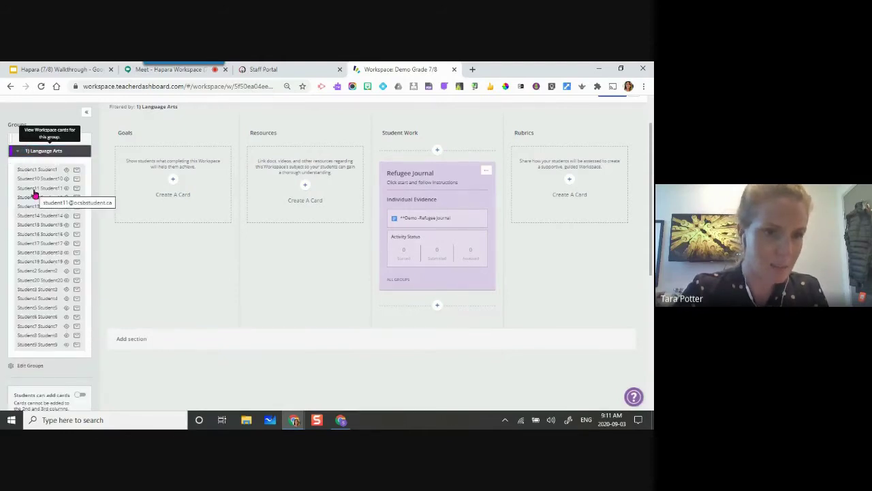
left_click(67, 339)
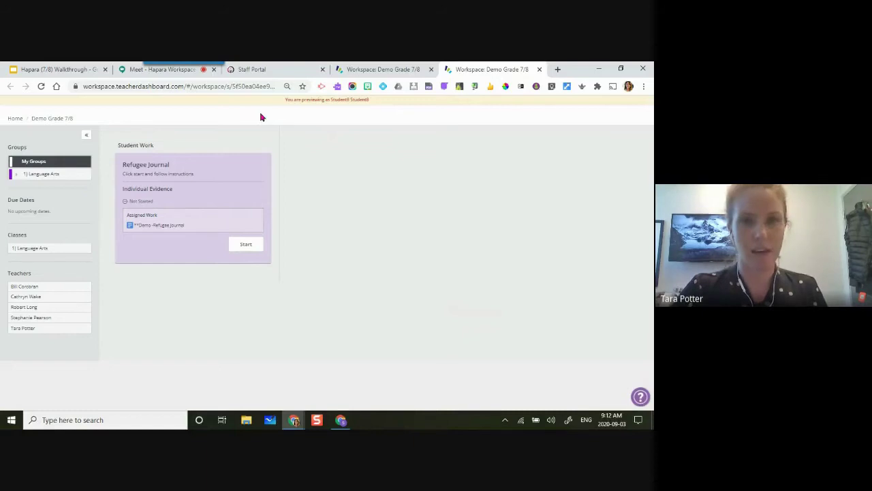
left_click(374, 68)
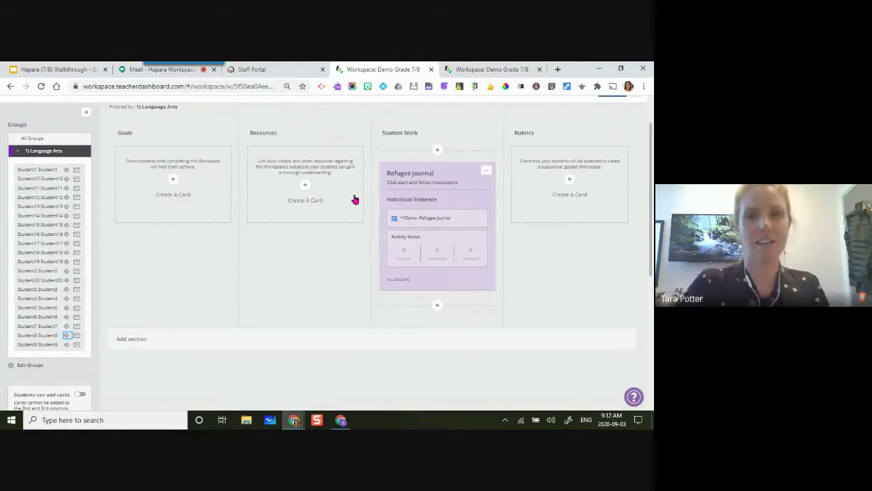
Open the card's Demo Refugee Journal document, show the reading and writing support toolbar, and return to the Workspace
left_click(410, 225)
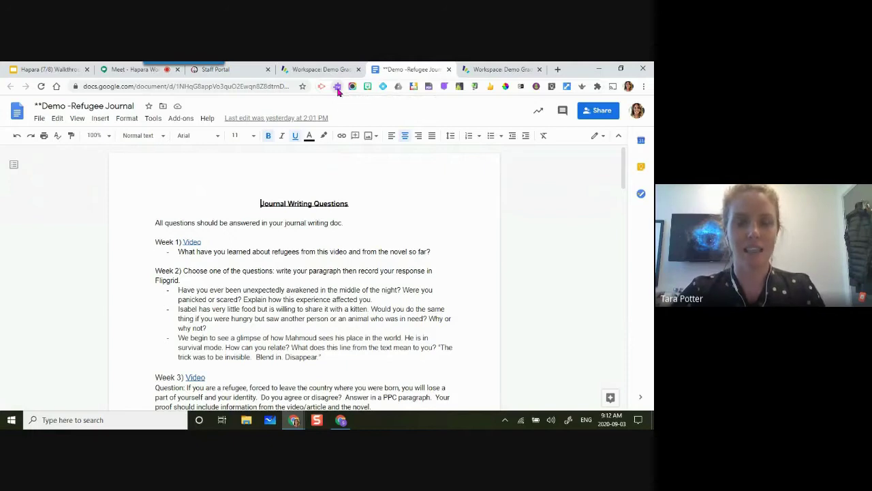
left_click(337, 88)
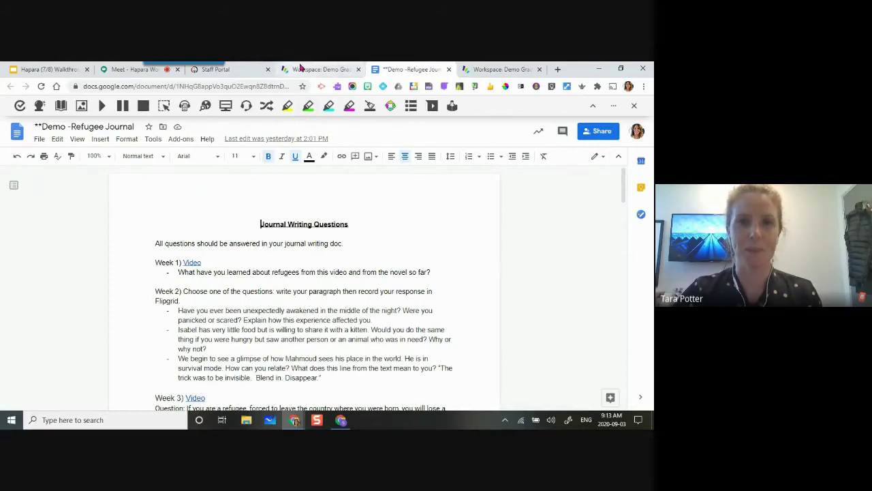
left_click(301, 69)
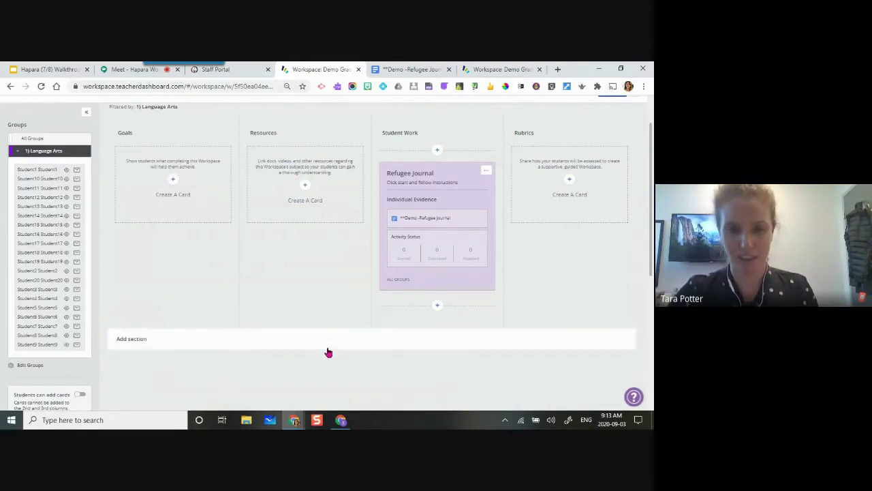
Switch to the student's Chrome window and bring up the Hapara student dashboard login page
mouse_move(341, 418)
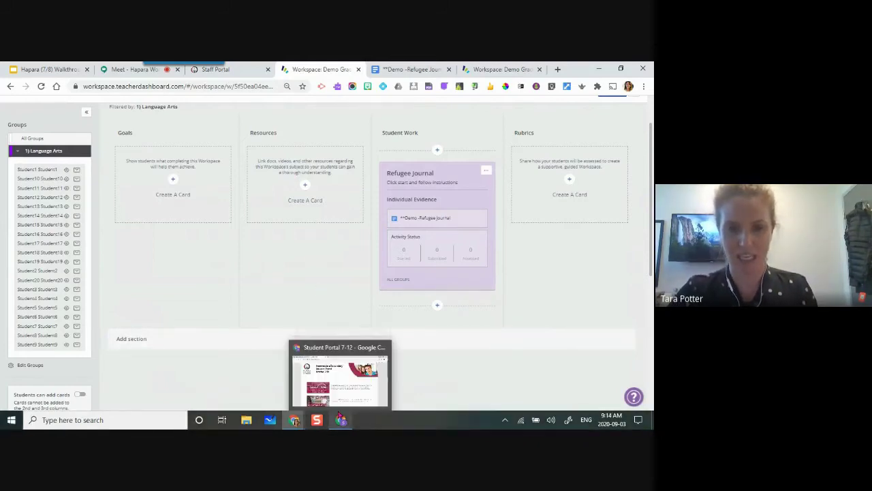
left_click(341, 420)
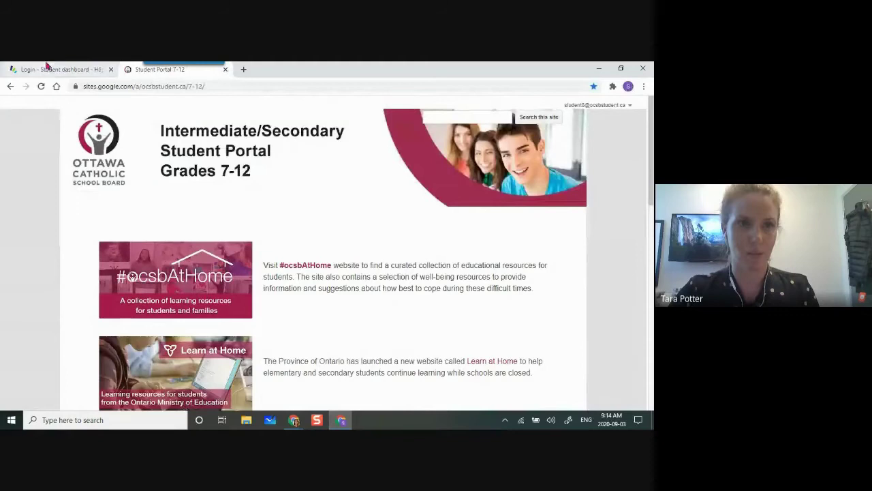
left_click(46, 67)
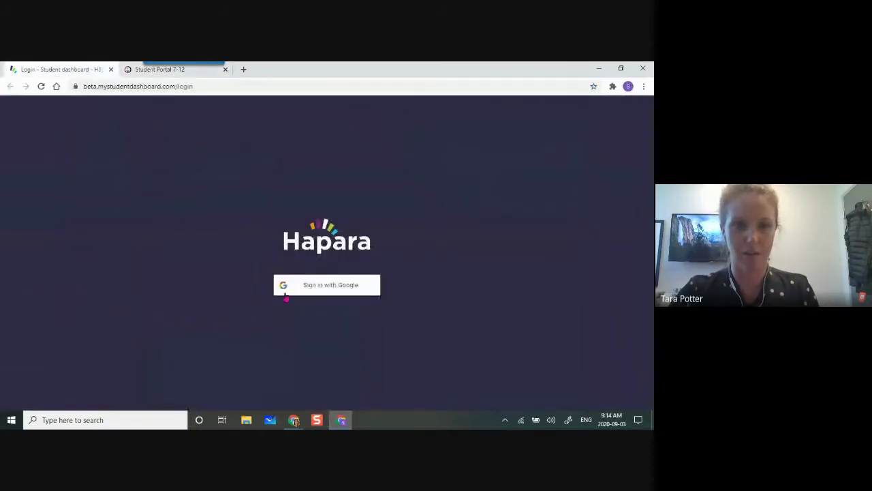
Return to the teacher's Chrome window and publish the Demo Grade 7/8 Workspace to its learners
mouse_move(293, 421)
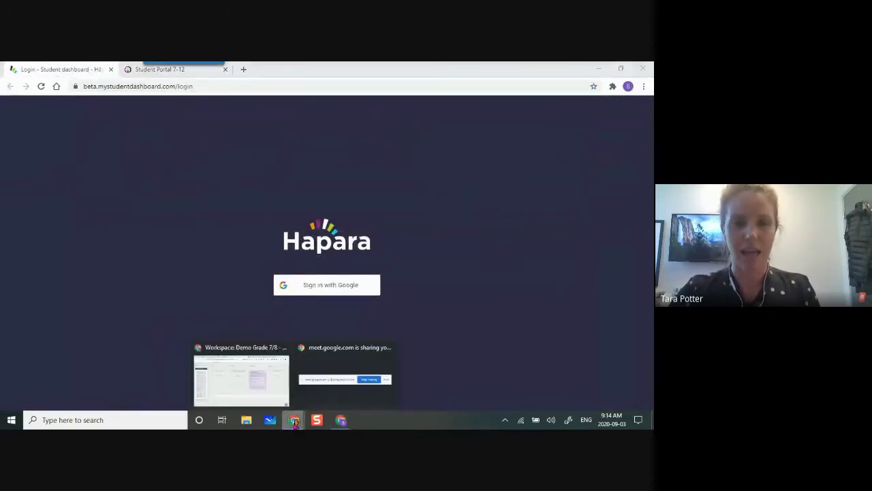
left_click(259, 386)
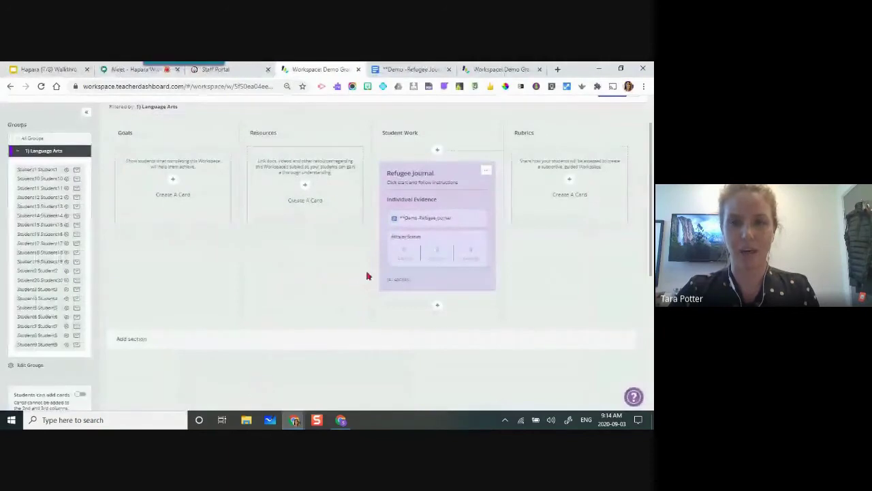
scroll(379, 273, "up", 2)
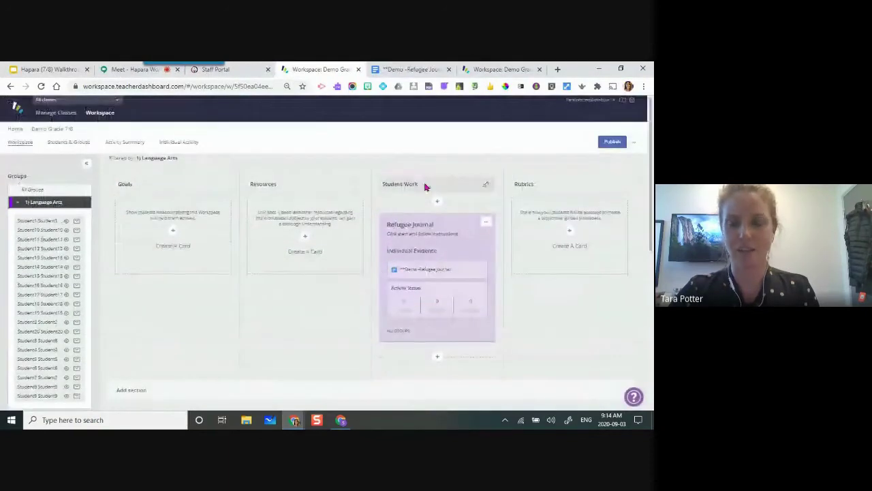
left_click(613, 142)
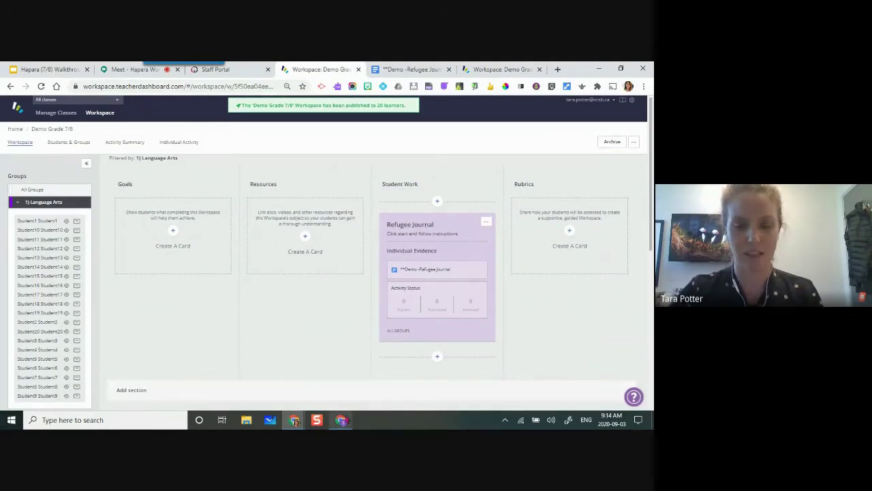
In the student's window, sign in to the Hapara student dashboard with the student's Google account and show the Student Portal 7-12 page
left_click(342, 420)
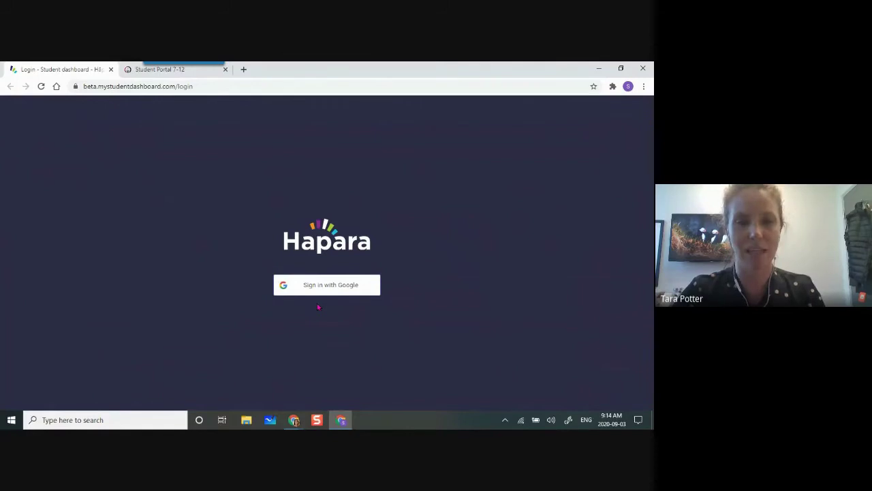
left_click(314, 279)
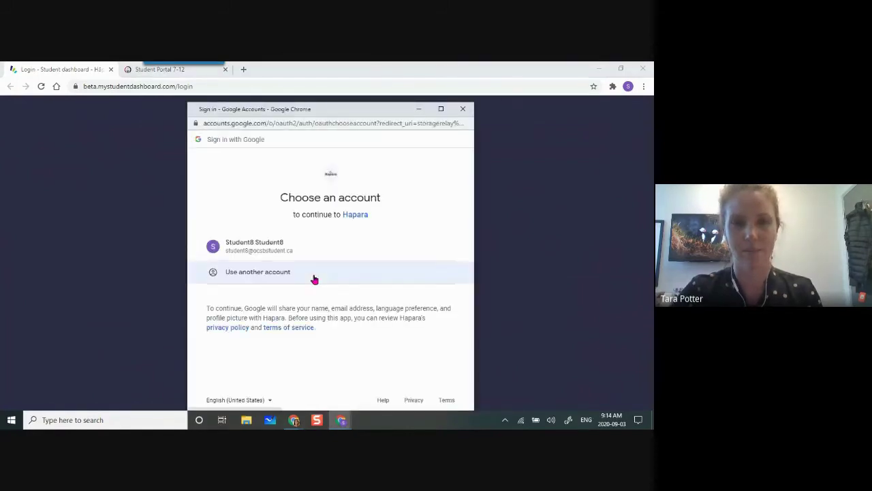
left_click(302, 253)
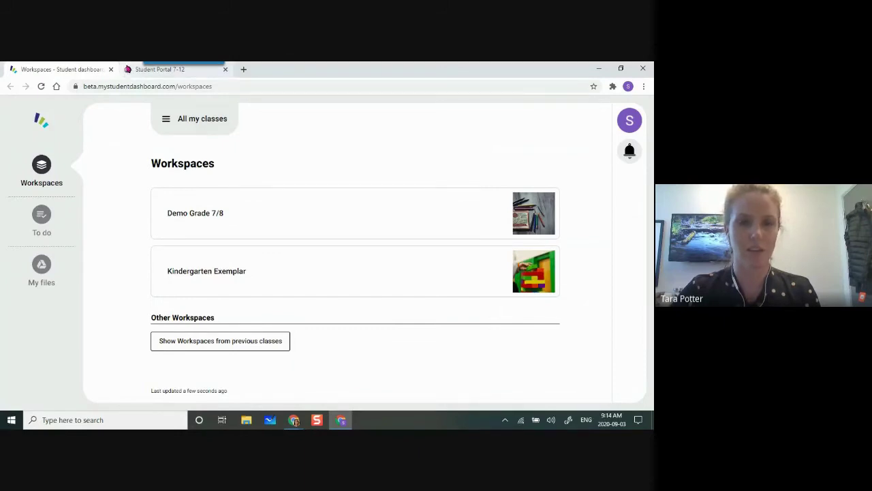
left_click(161, 69)
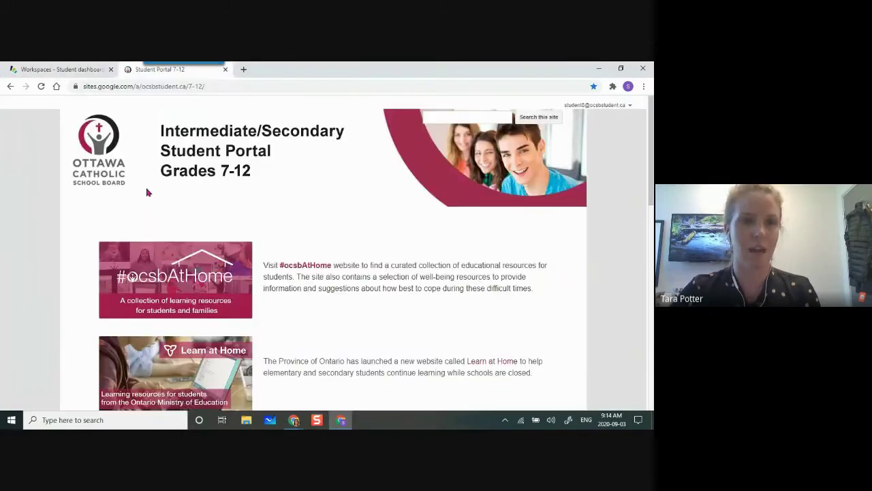
left_click(55, 68)
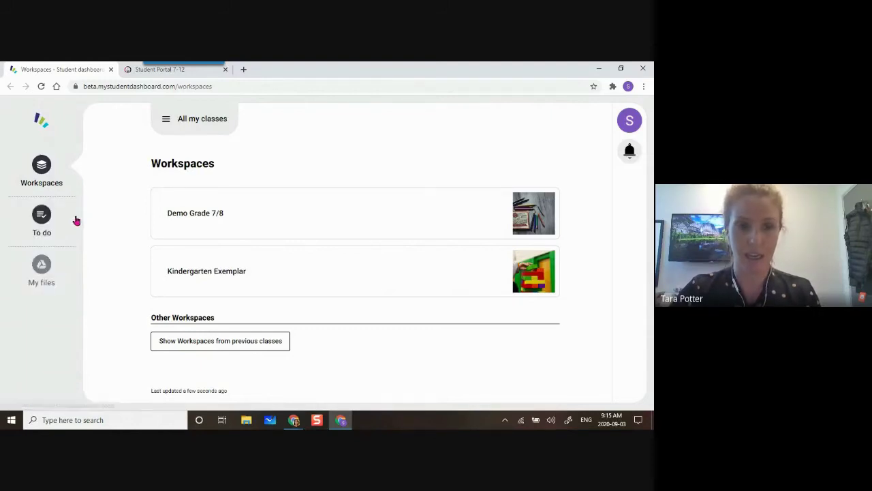
Open the Demo Grade 7/8 Workspace as the student, signing in with the student's Google account and allowing Hapara access to it
left_click(190, 208)
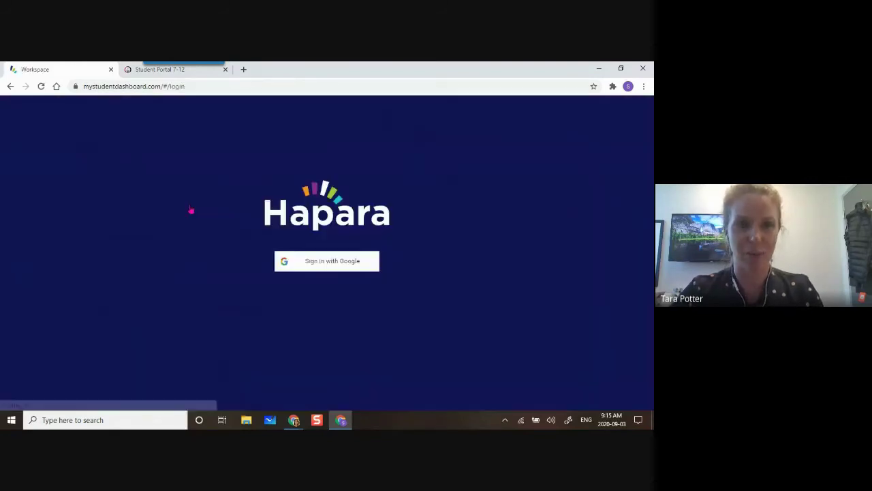
left_click(304, 269)
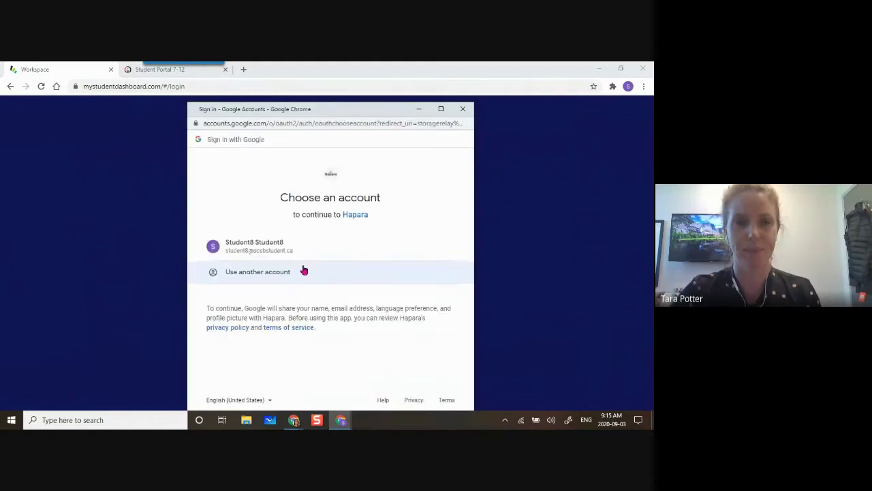
left_click(298, 247)
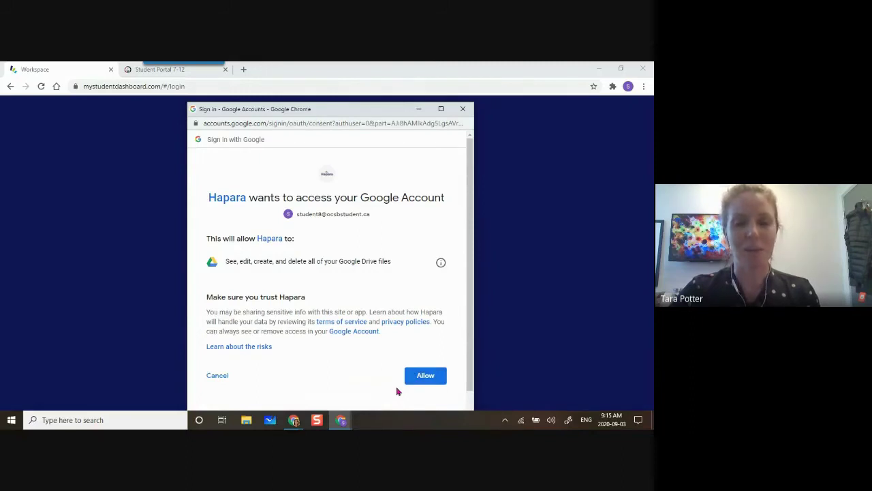
left_click(418, 380)
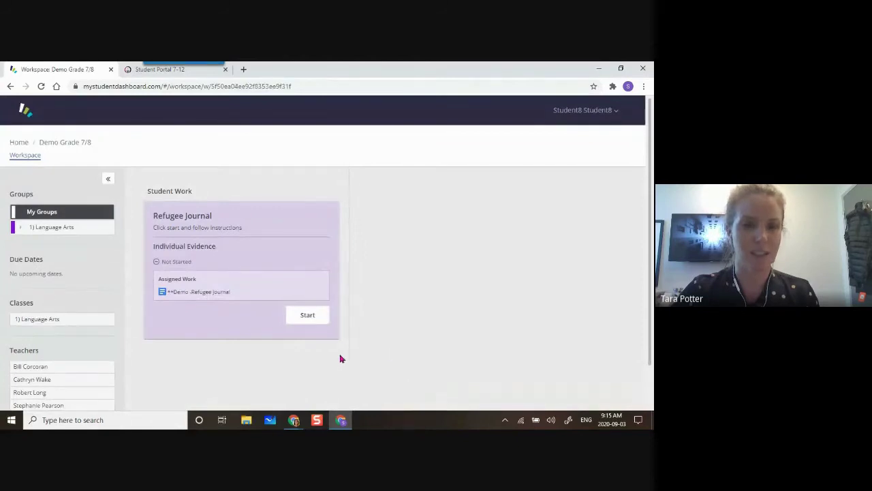
Start the Refugee Journal assignment as the student and look through the student's own copy of the document
left_click(300, 315)
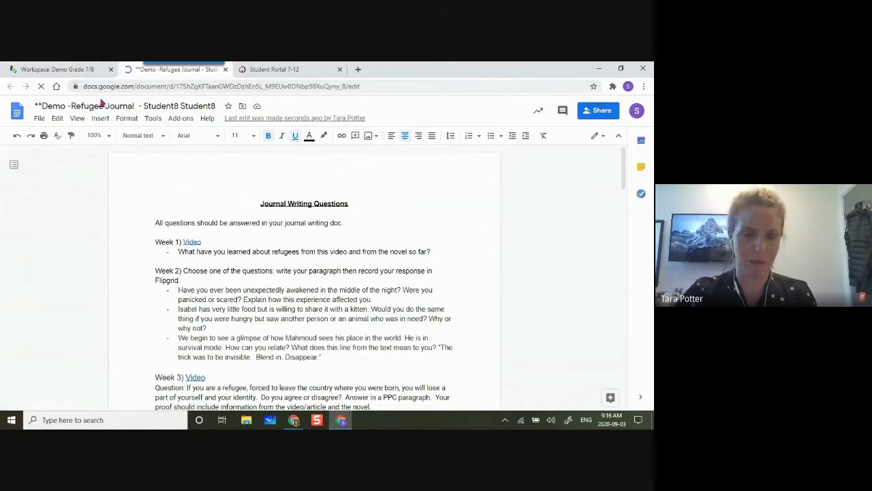
left_click(57, 69)
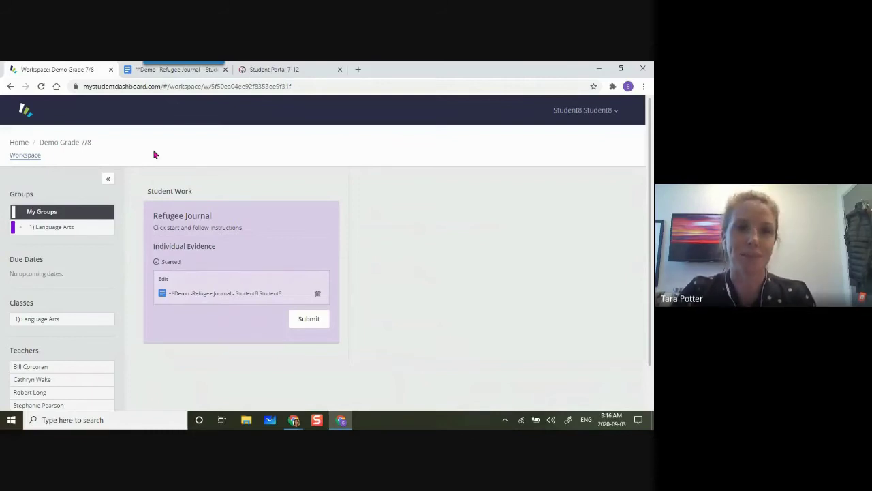
left_click(139, 72)
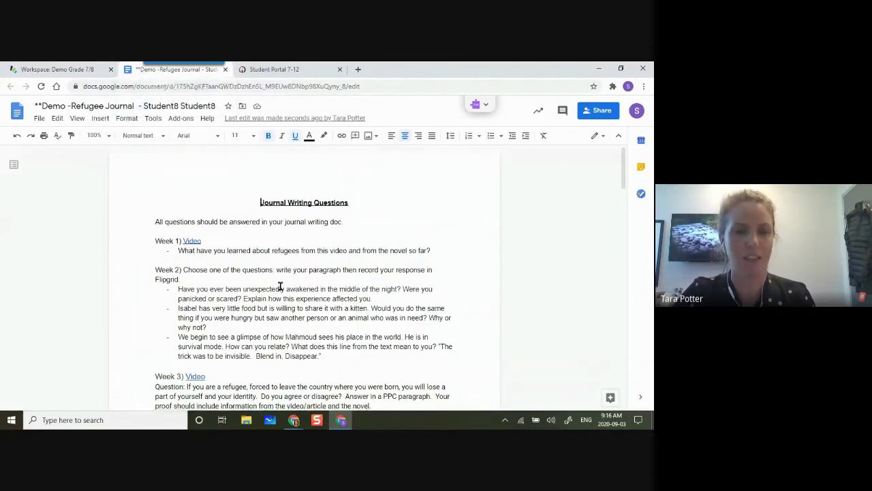
scroll(279, 286, "down", 3)
scroll(279, 286, "up", 2)
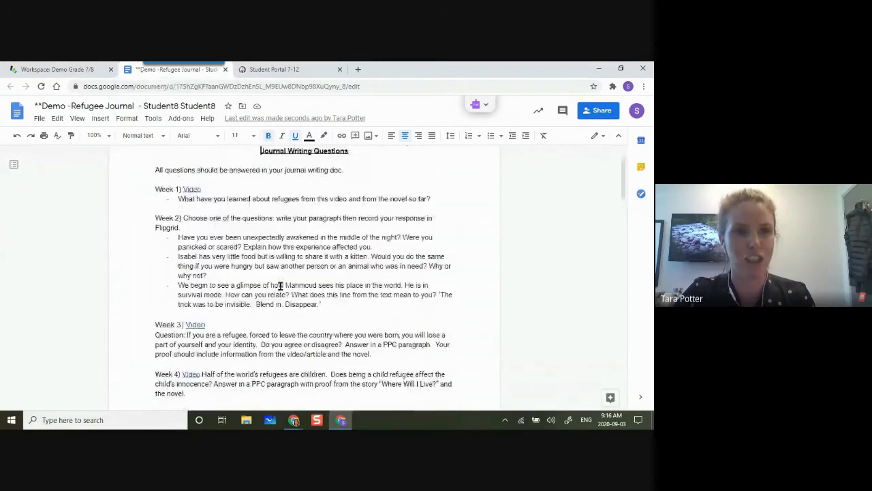
Submit the student's Refugee Journal work to the teacher, then view the submitted document from the card and return to the Workspace
left_click(95, 70)
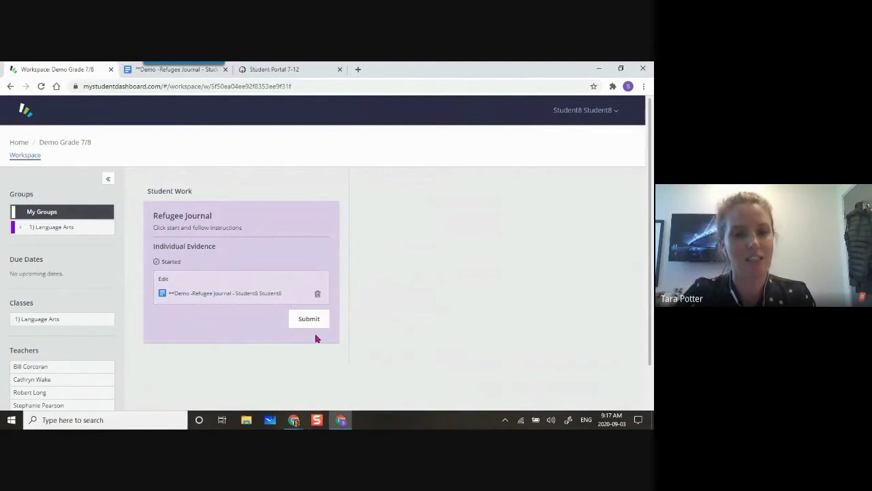
left_click(310, 315)
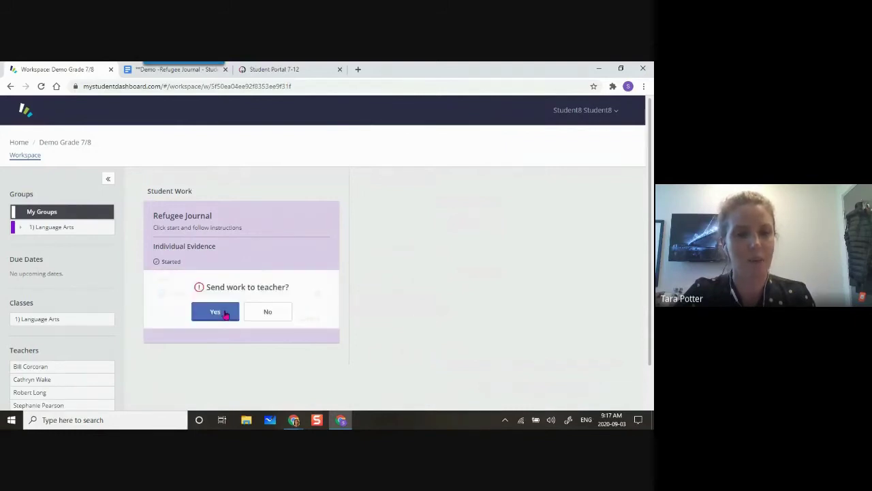
left_click(225, 314)
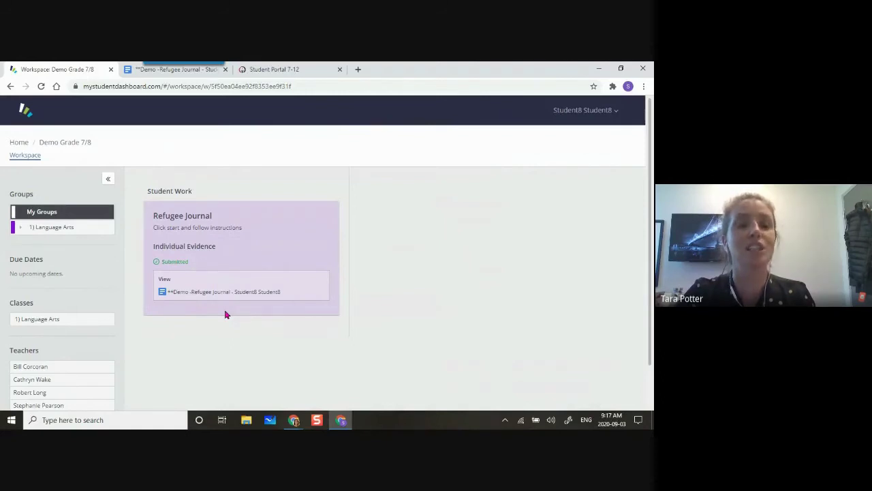
left_click(210, 293)
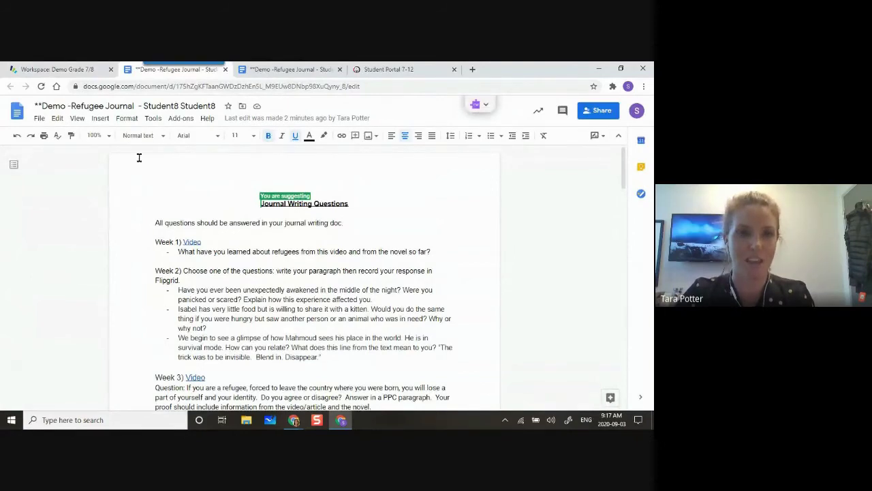
left_click(66, 69)
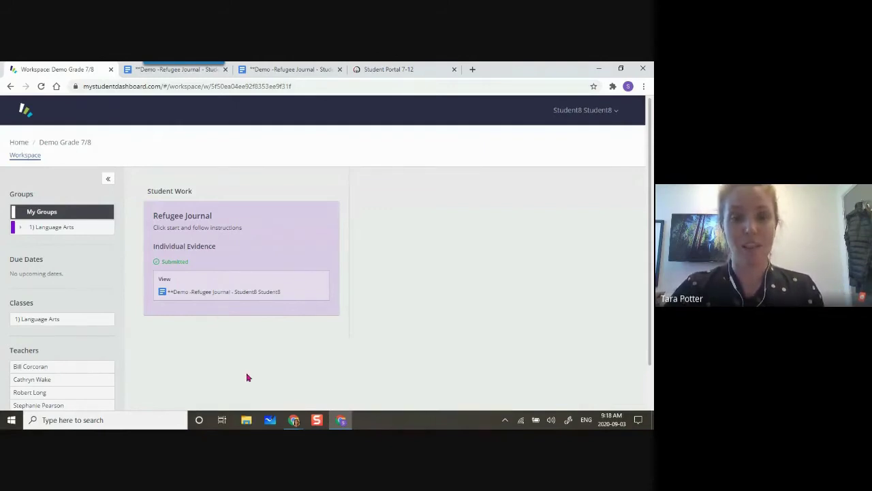
In the teacher's Workspace, return the student's submitted Refugee Journal for edit through the card's Activity Status
mouse_move(295, 422)
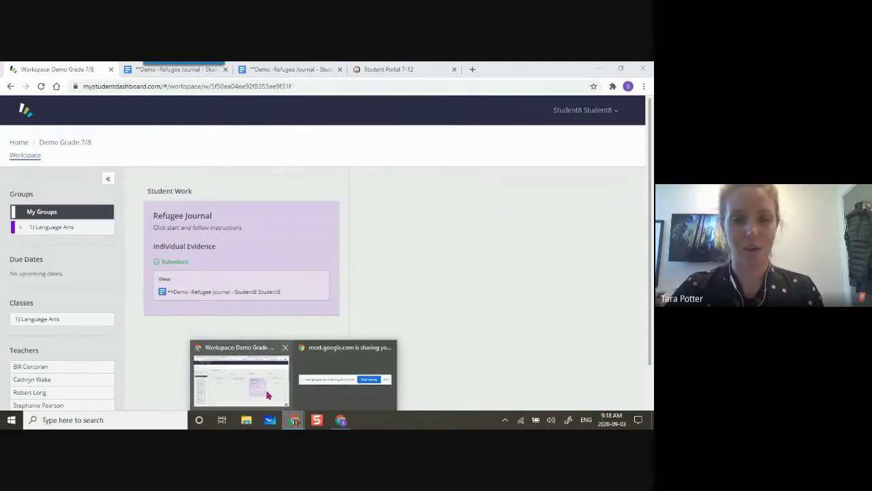
left_click(269, 397)
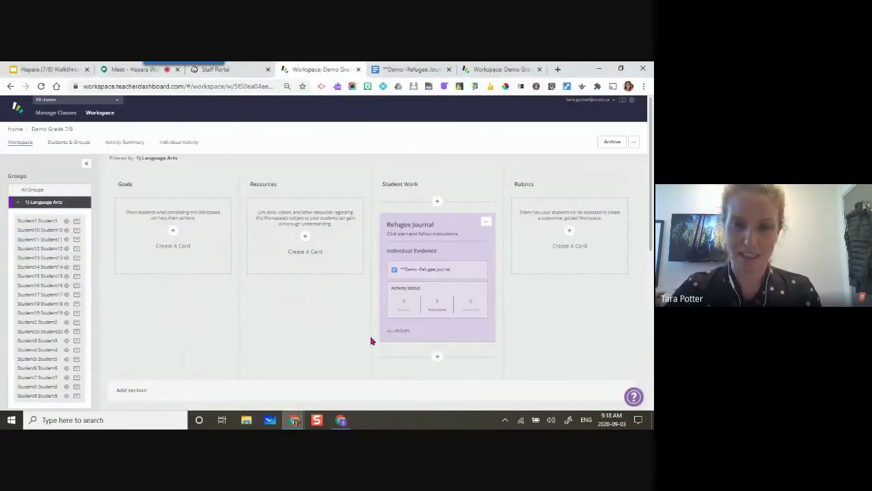
left_click(435, 310)
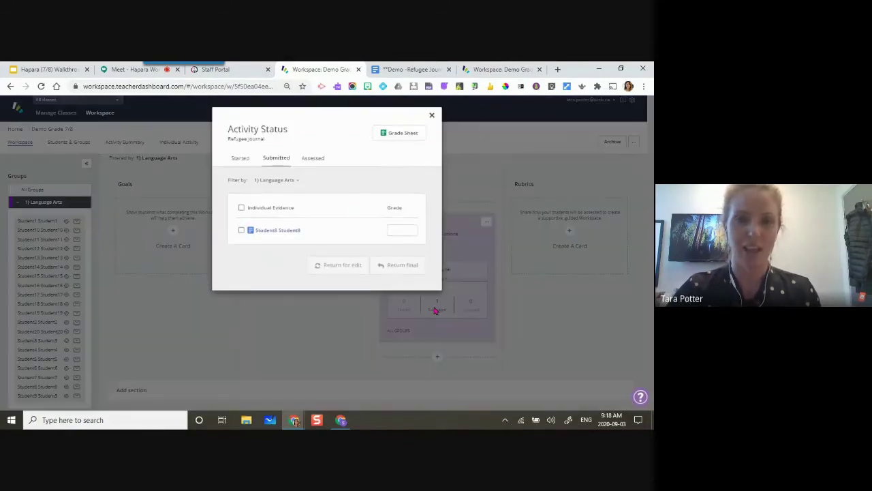
left_click(241, 232)
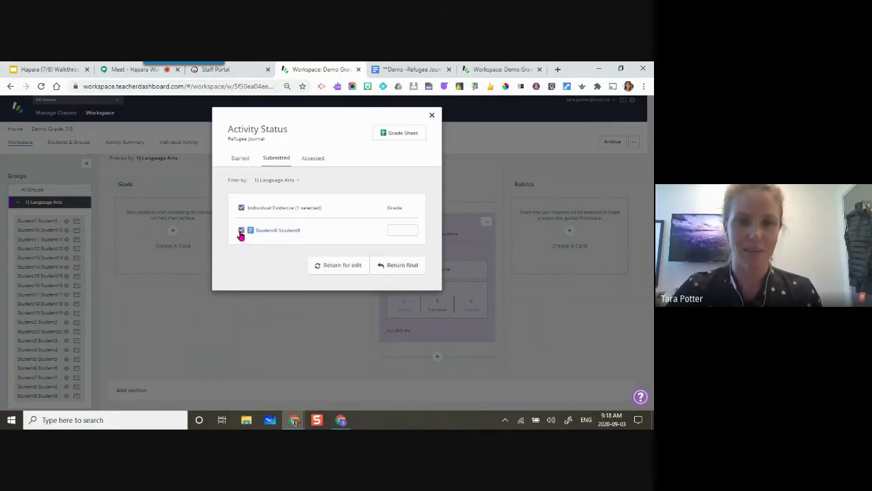
left_click(330, 267)
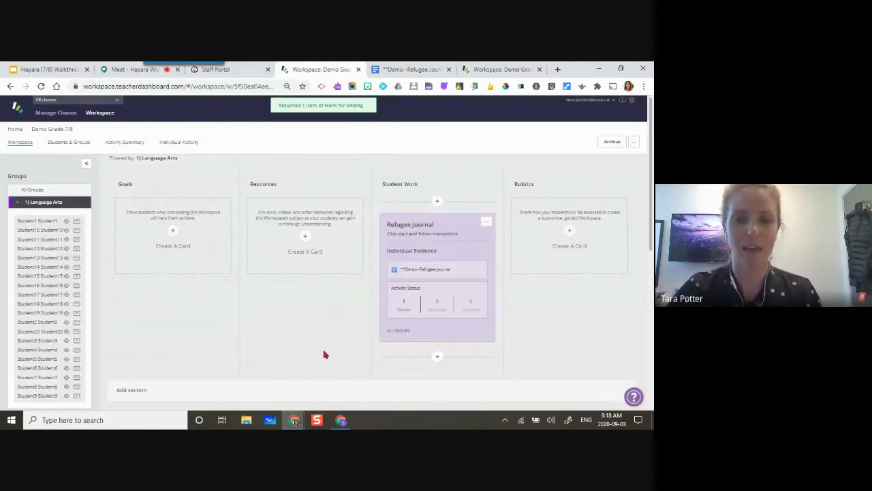
Switch to the student's window and reopen the returned Refugee Journal document from the card
left_click(339, 419)
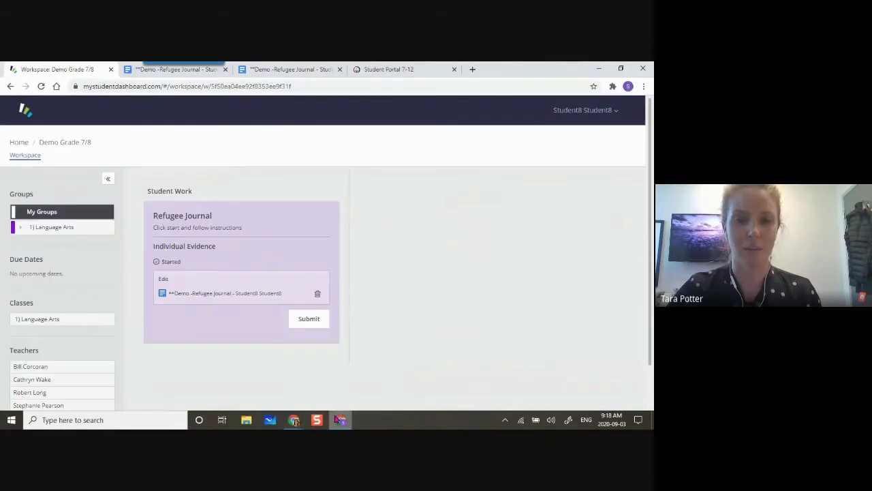
left_click(235, 294)
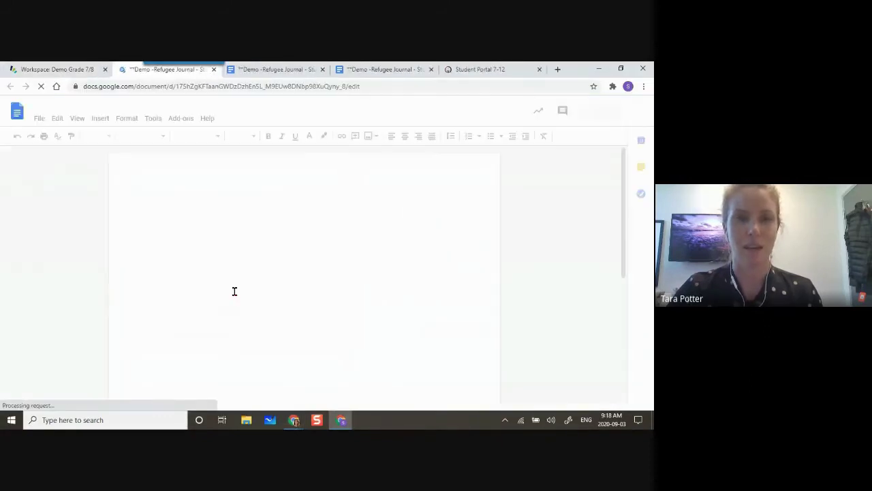